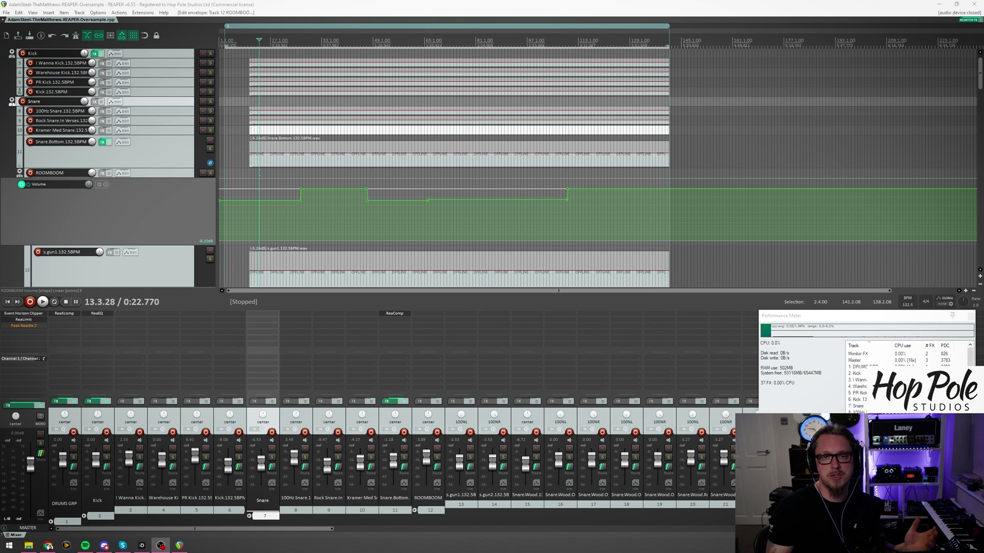
# Bring the vocal channels into view in the mixer, and narrow and shift the Performance Meter window outward.
pyautogui.moveTo(187, 530); pyautogui.dragTo(733, 530)
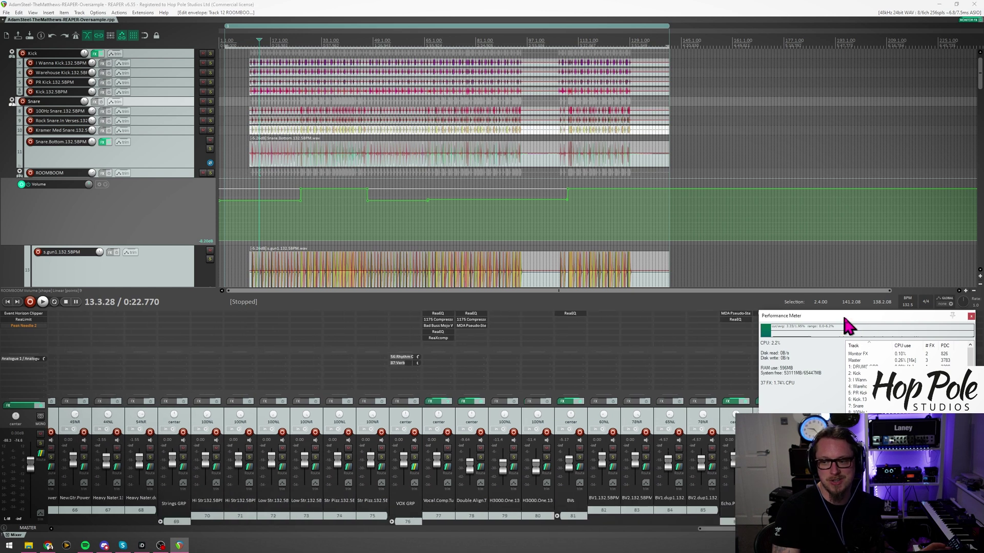
pyautogui.moveTo(848, 323); pyautogui.dragTo(853, 321)
pyautogui.moveTo(763, 387); pyautogui.dragTo(776, 387)
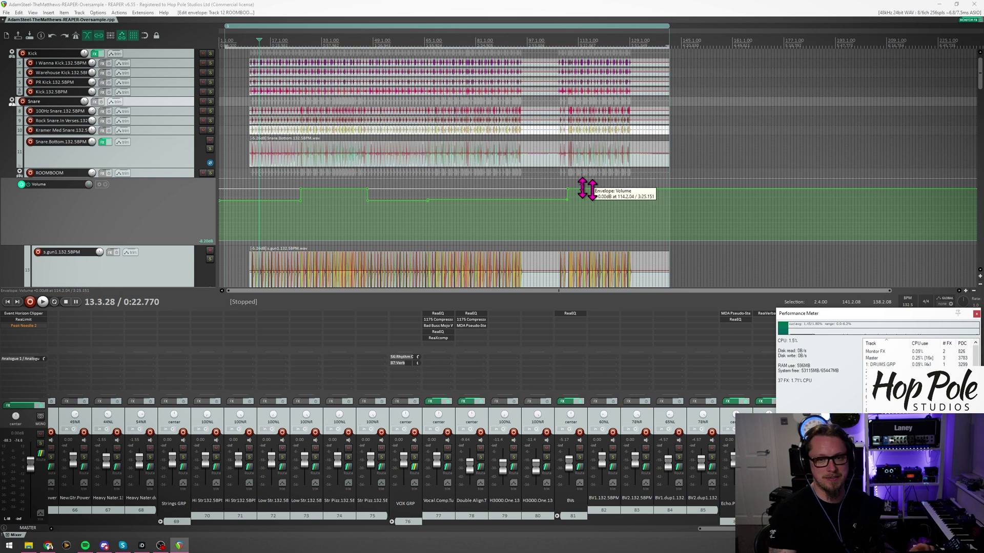
# Examine the project's drum, bass, guitar and strings tracks in the arrangement and the mixer.
pyautogui.click(322, 51)
pyautogui.scroll(-5, 980, 91)
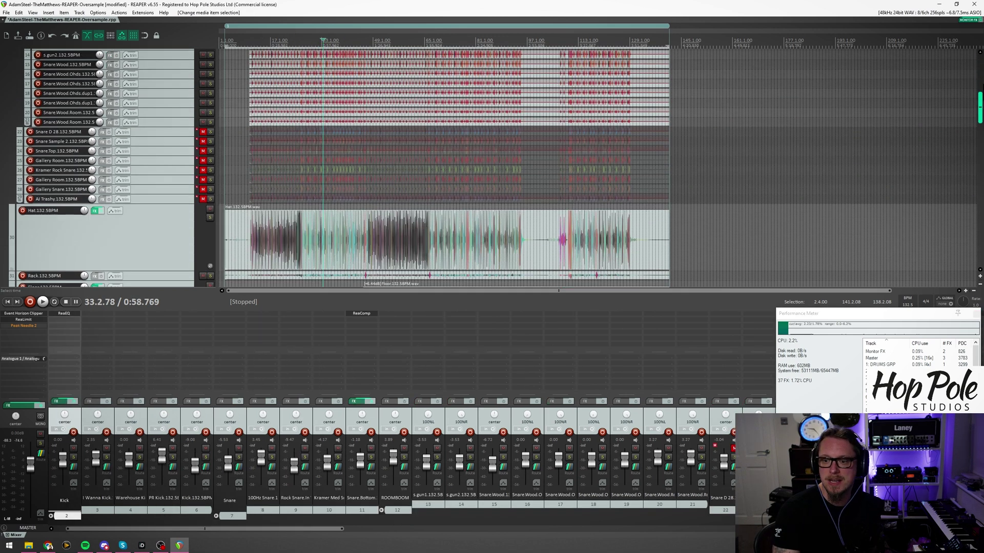
pyautogui.moveTo(314, 530); pyautogui.dragTo(666, 548)
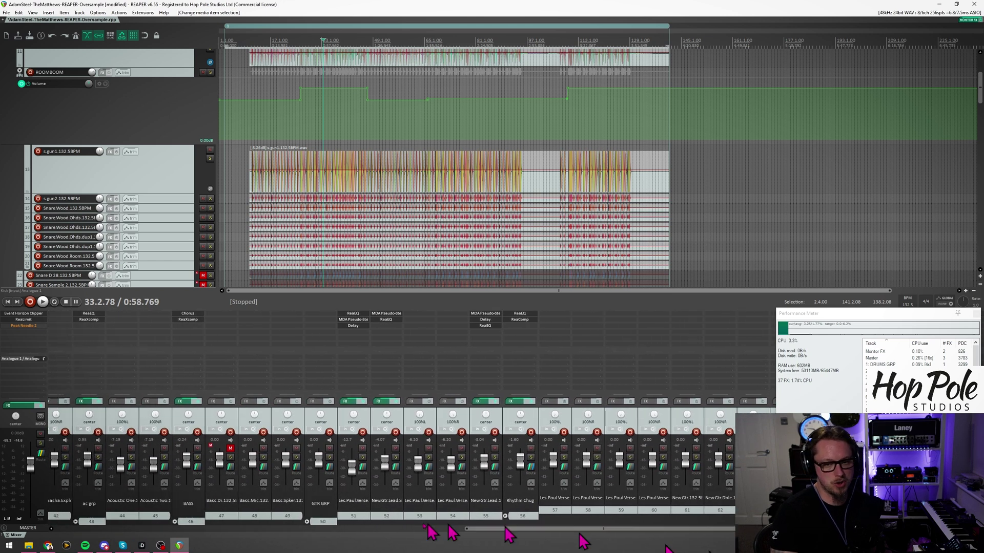
pyautogui.click(368, 423)
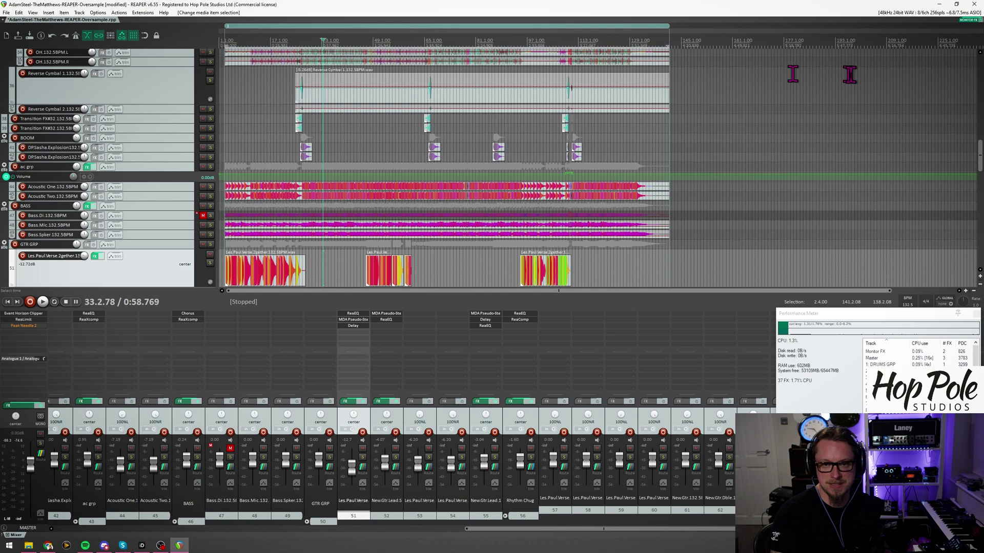
pyautogui.scroll(-1, 979, 165)
pyautogui.scroll(-12, 979, 165)
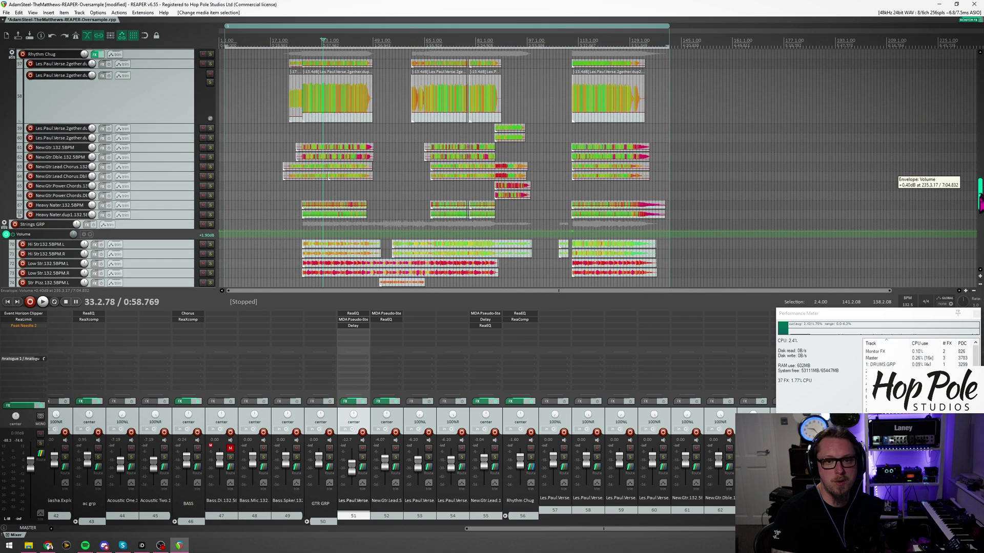
pyautogui.scroll(6, 459, 131)
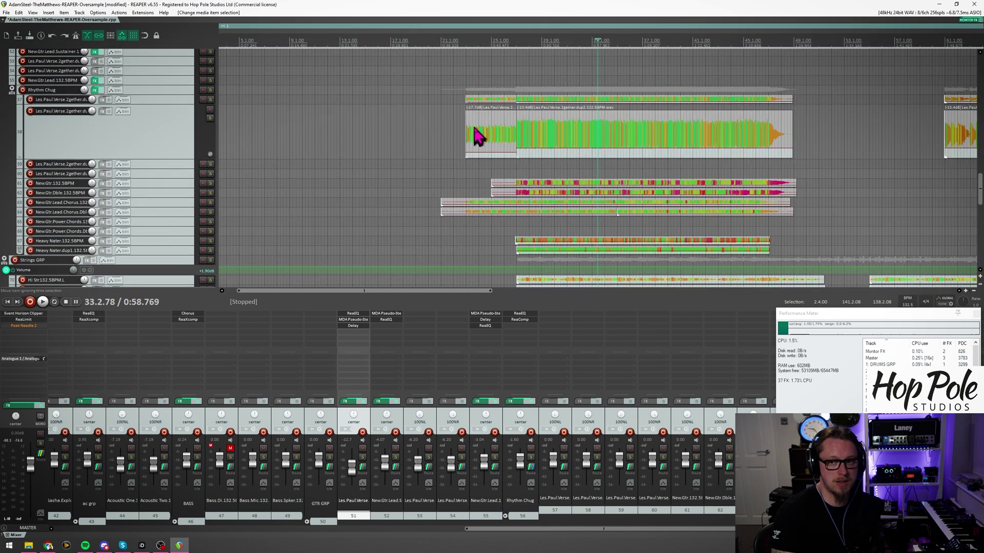
pyautogui.scroll(-3, 494, 105)
pyautogui.scroll(4, 497, 107)
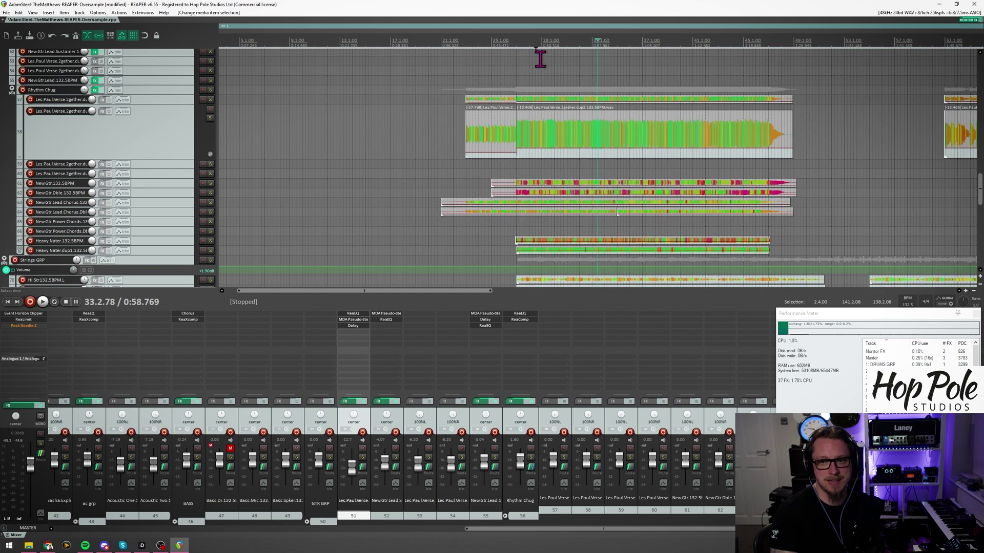
# Play the full mix from around bar 25, just before the heavier guitars enter.
pyautogui.click(504, 43)
pyautogui.press('space')
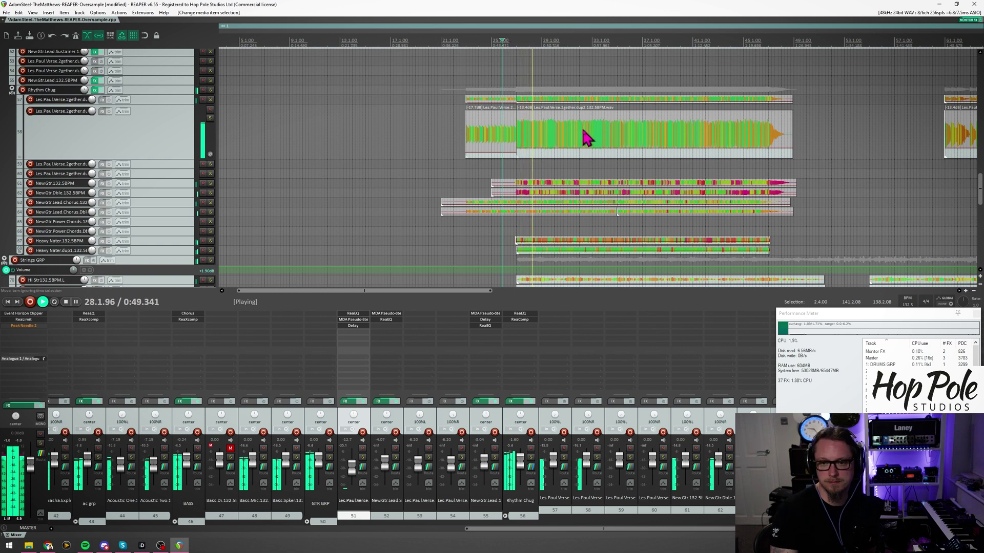
pyautogui.scroll(-2, 587, 128)
pyautogui.scroll(-2, 583, 128)
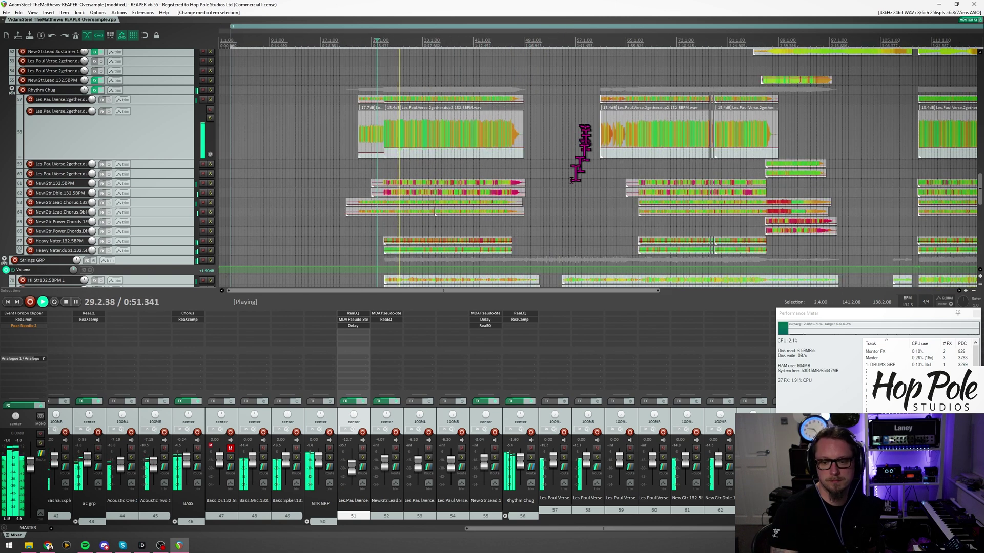
# Raise the VOX GRP volume slightly during playback and stop with the edit cursor at 26.4.07.
pyautogui.moveTo(505, 530); pyautogui.dragTo(669, 544)
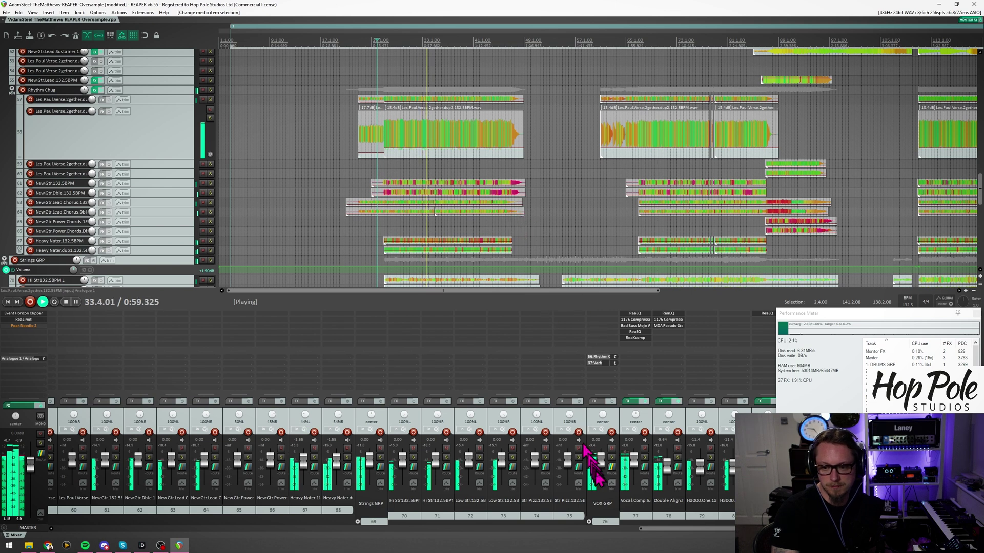
pyautogui.scroll(1, 605, 470)
pyautogui.scroll(2, 605, 470)
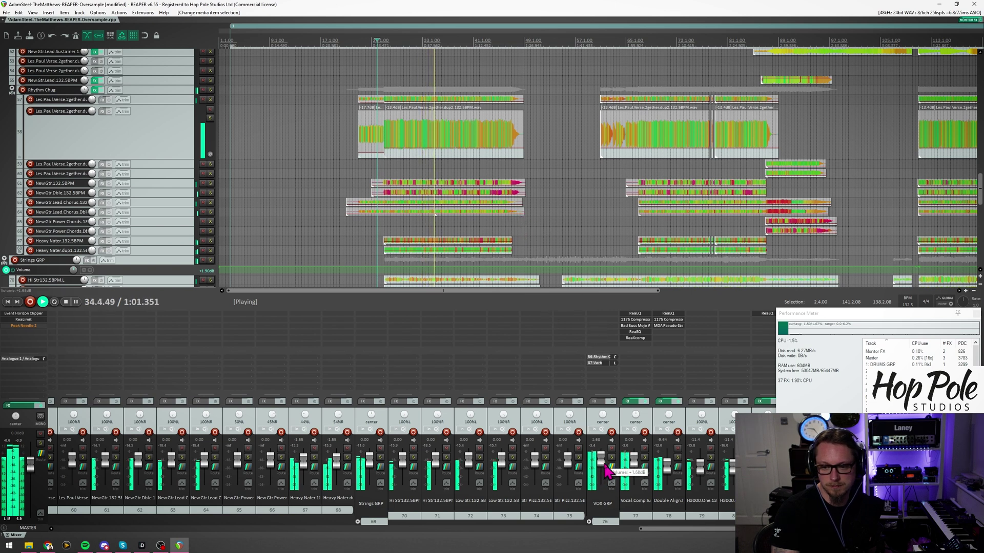
pyautogui.click(383, 41)
pyautogui.press('space')
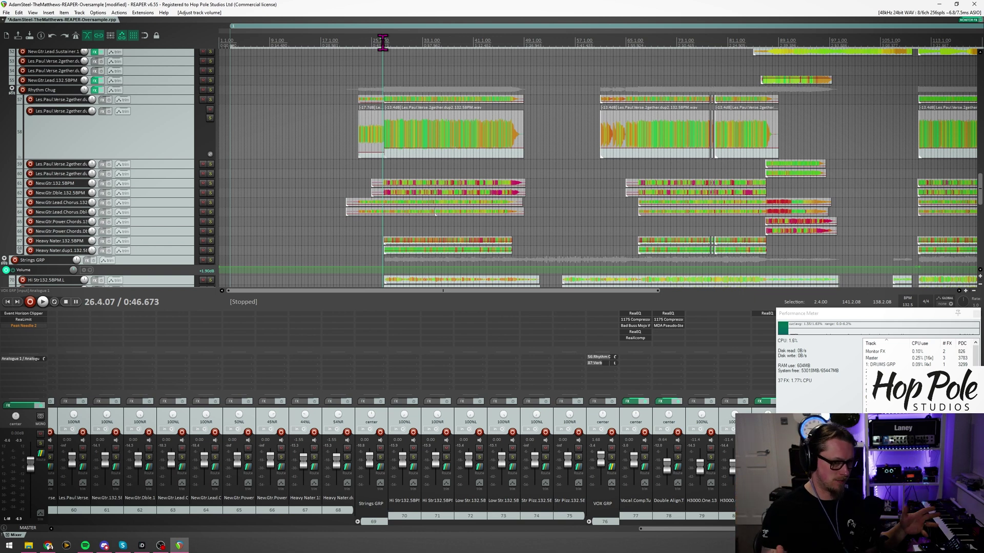
# Open the first ReaEQ on the Vocal.Comp.Tune track and review its chain oversampling options without changing them.
pyautogui.moveTo(641, 530); pyautogui.dragTo(717, 530)
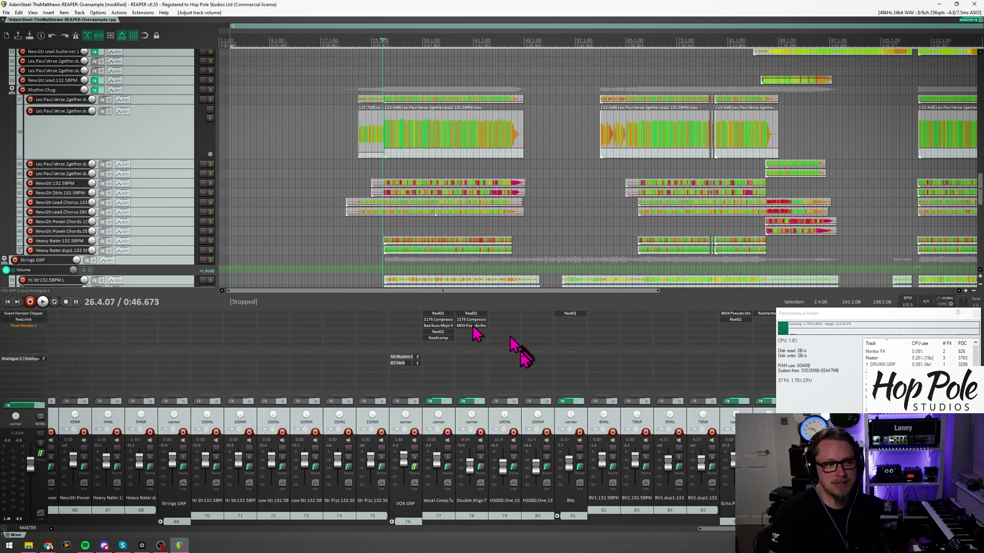
pyautogui.moveTo(433, 334); pyautogui.dragTo(446, 323)
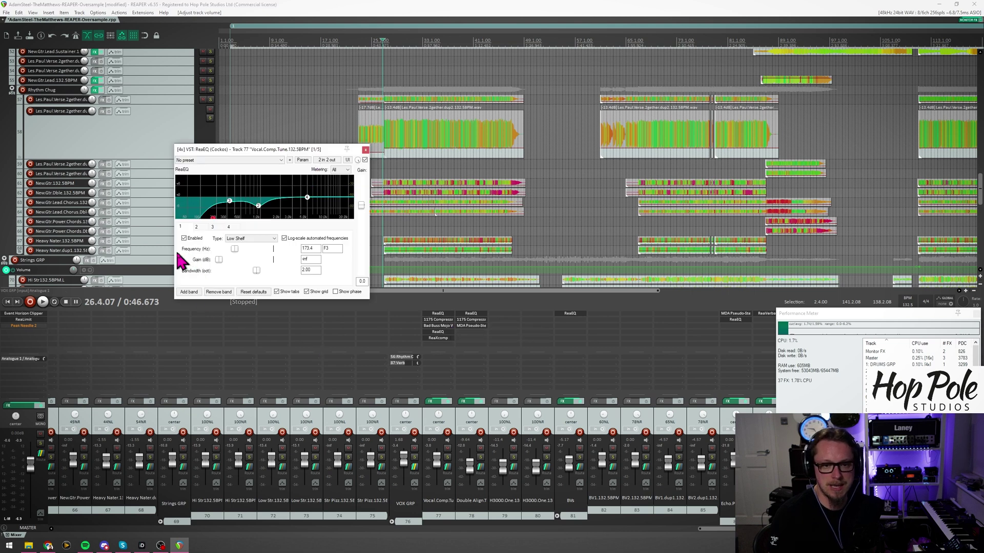
pyautogui.click(290, 160)
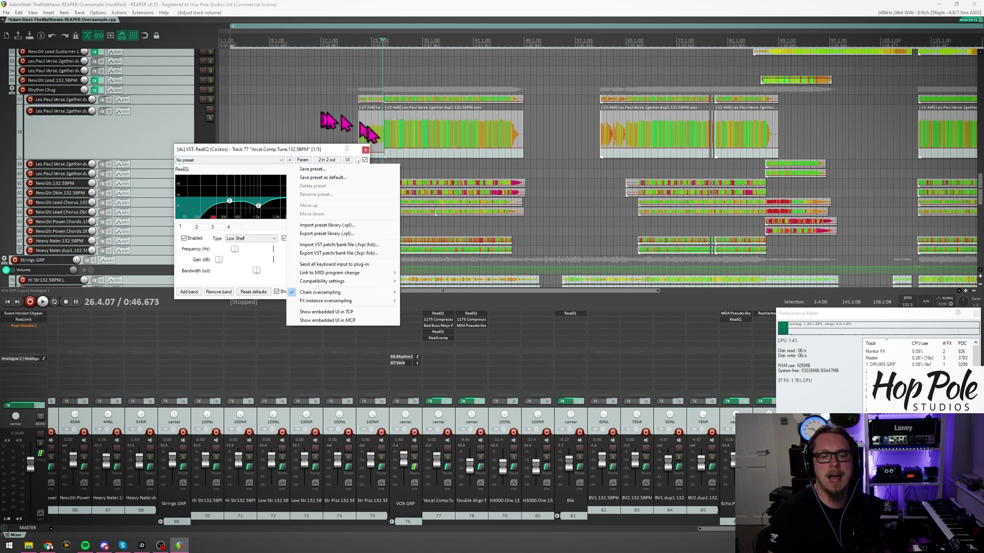
pyautogui.moveTo(323, 294)
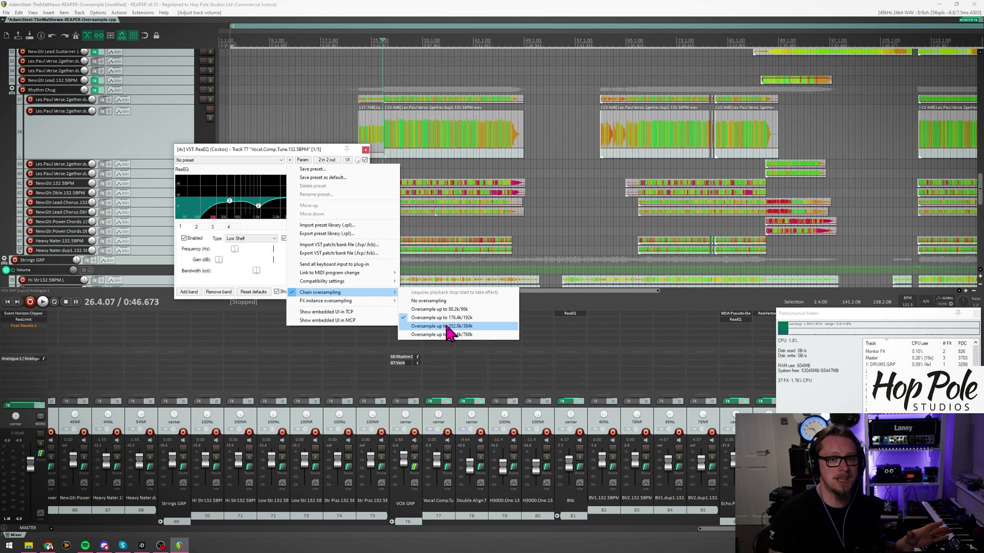
pyautogui.click(363, 7)
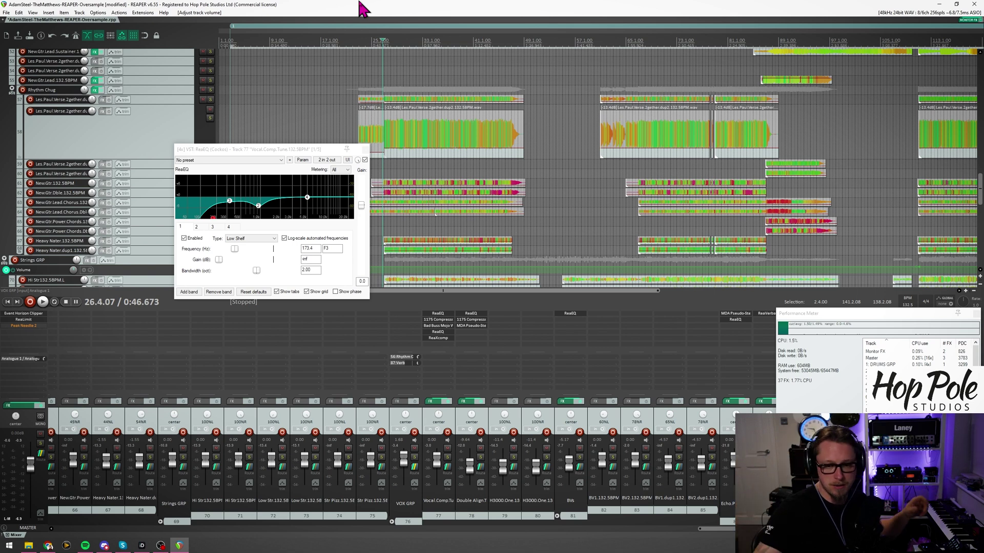
# Open the vocal track's 1175 Compressor, Bad Buss Mojo Waveshaper, second ReaEQ and ReaXcomp, and move the ReaXcomp window aside.
pyautogui.click(437, 319)
pyautogui.click(438, 326)
pyautogui.click(437, 332)
pyautogui.click(438, 338)
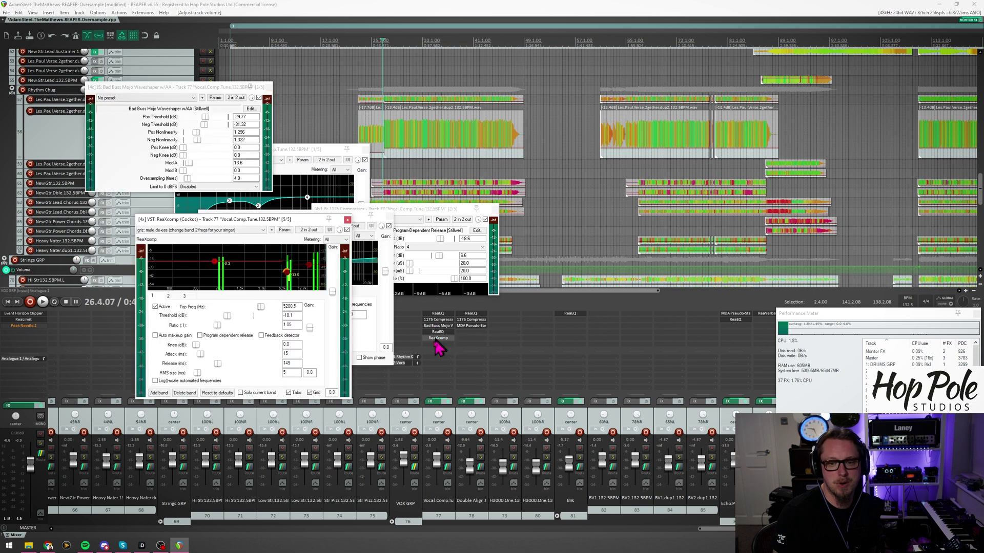
pyautogui.moveTo(231, 219); pyautogui.dragTo(167, 213)
# Set chain oversampling to No oversampling for the Vocal.Comp.Tune track's effects.
pyautogui.click(209, 224)
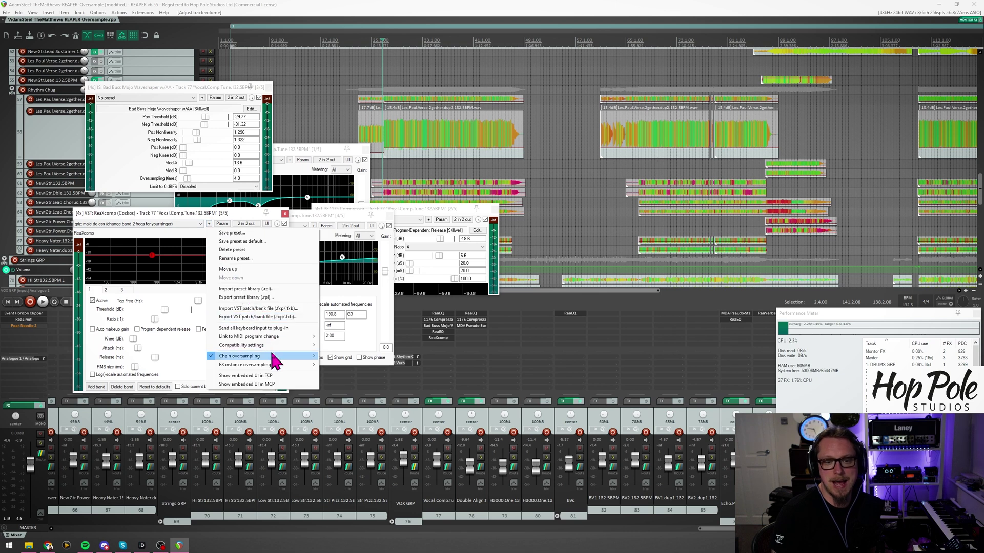
pyautogui.moveTo(276, 356)
pyautogui.click(348, 365)
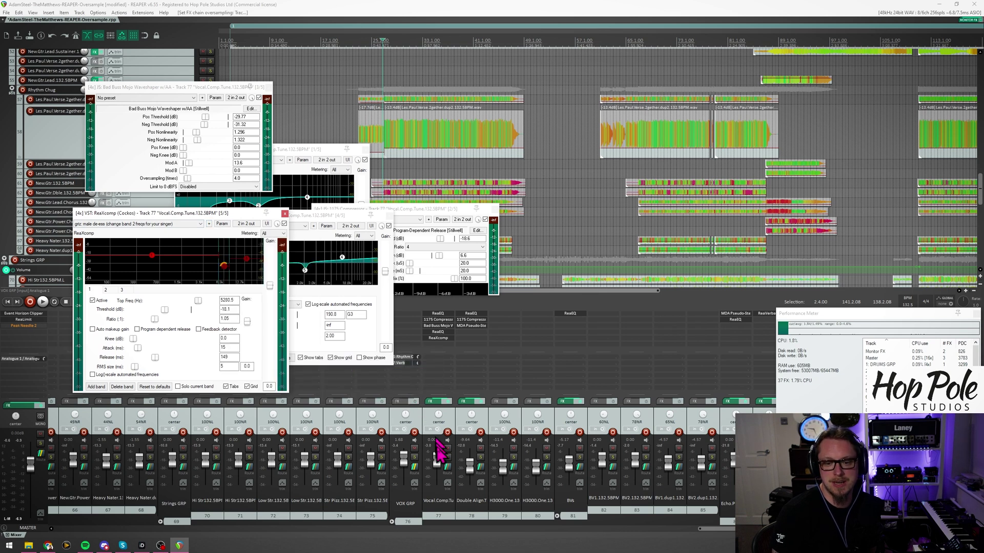
# Solo the Vocal.Comp.Tune track, play it, and reposition the 1175 Compressor window to reveal its controls.
pyautogui.click(448, 458)
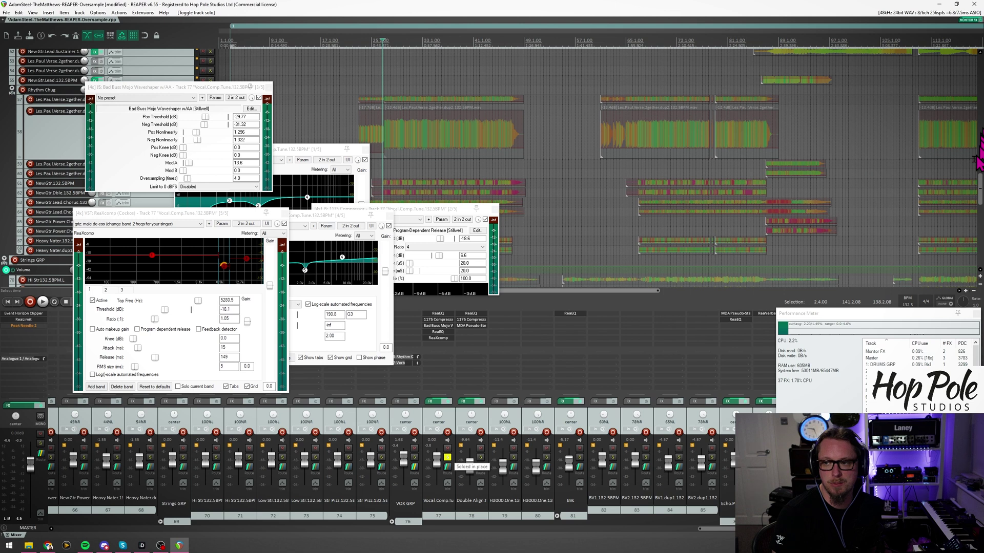
pyautogui.scroll(-1, 555, 77)
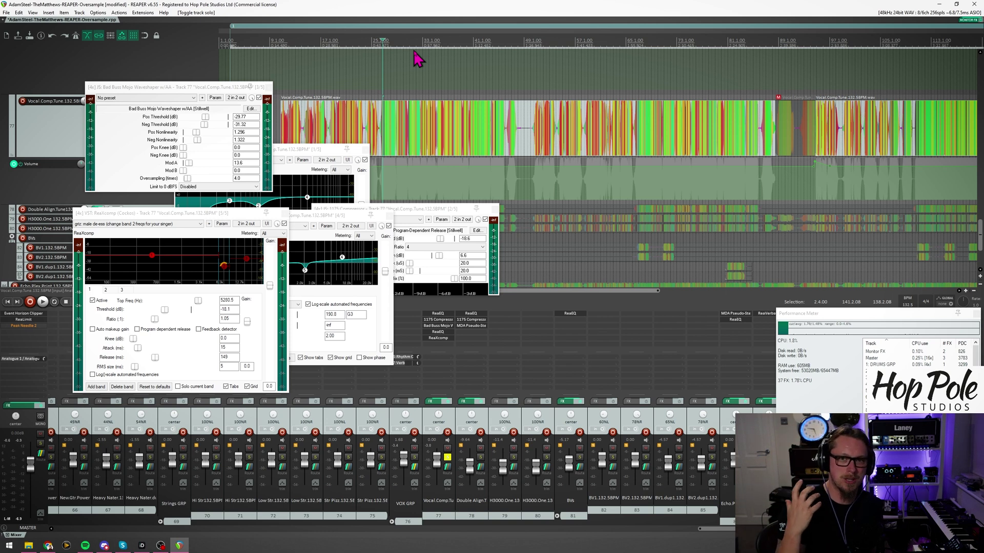
pyautogui.press('space')
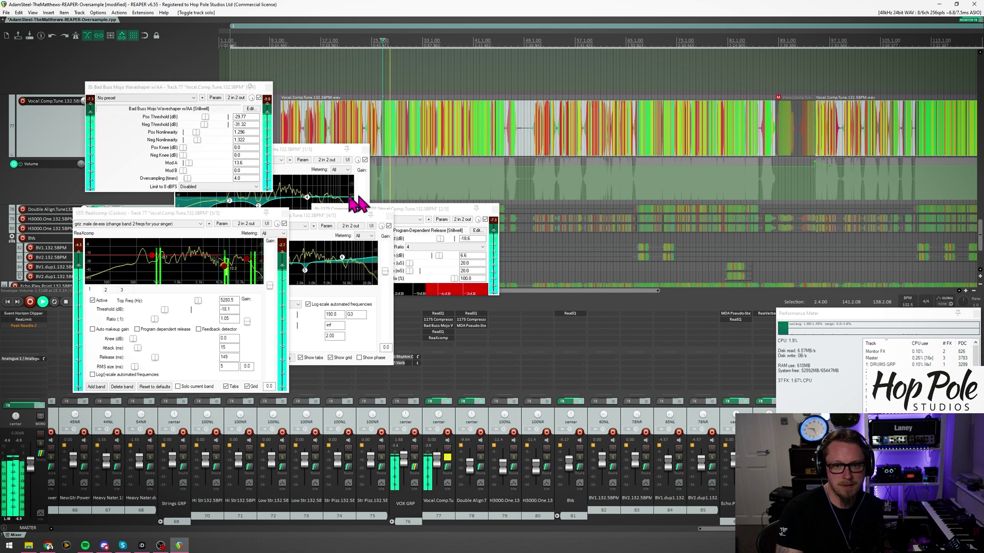
pyautogui.moveTo(417, 206); pyautogui.dragTo(397, 187)
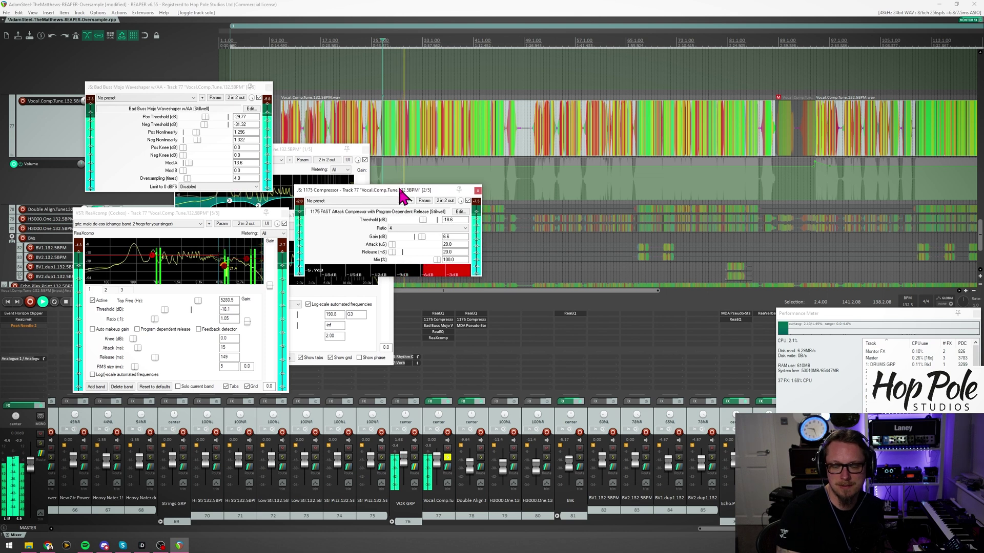
# Set the vocal track's chain oversampling to Oversample up to 176.4k/192k.
pyautogui.click(208, 224)
pyautogui.moveTo(267, 360)
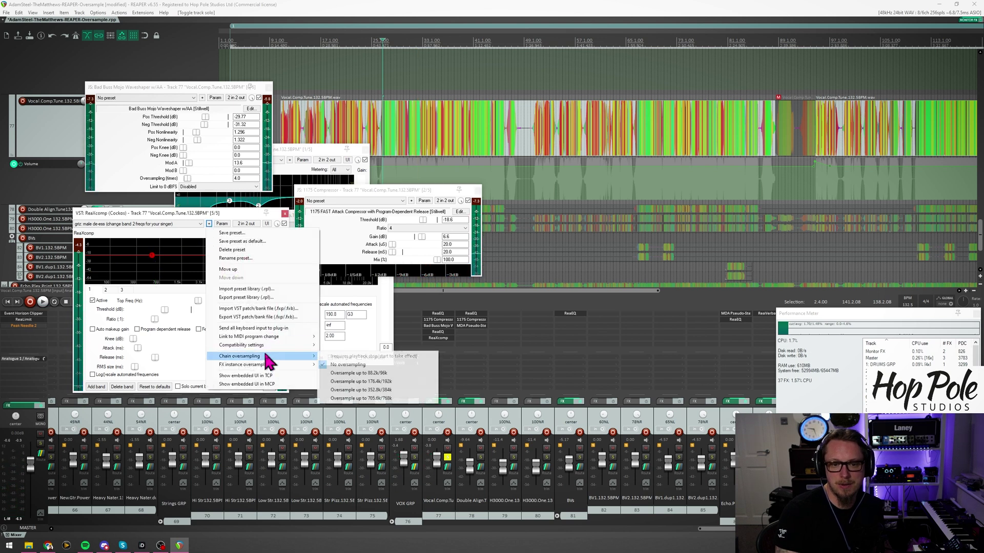
pyautogui.click(350, 384)
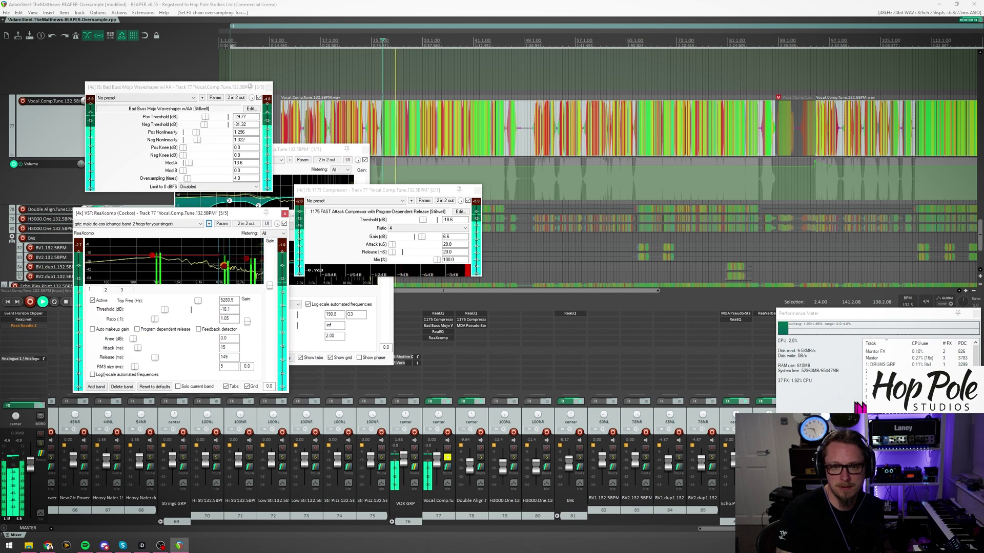
# Check the per-track CPU use in the Performance Meter while the oversampled vocal plays, and stop playback.
pyautogui.scroll(-15, 918, 358)
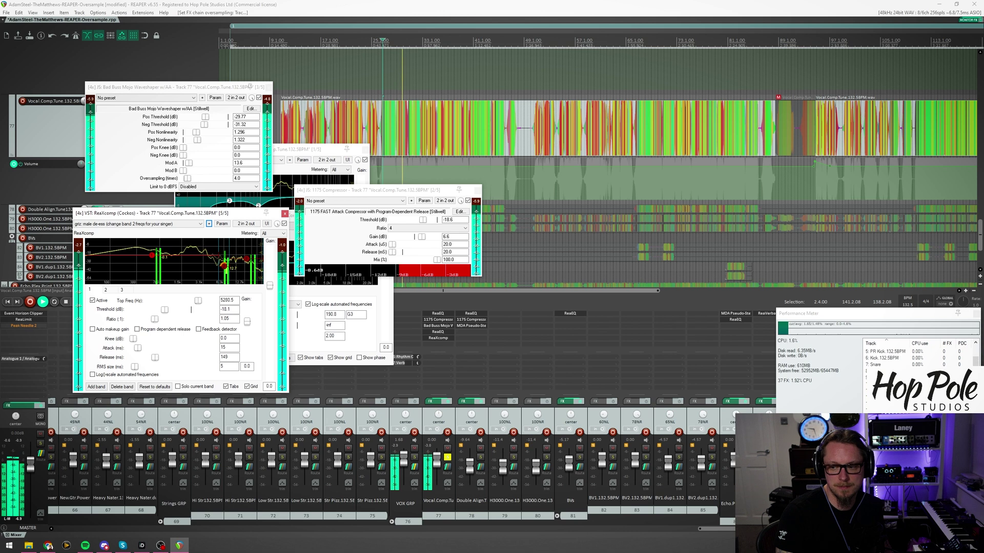
pyautogui.press('space')
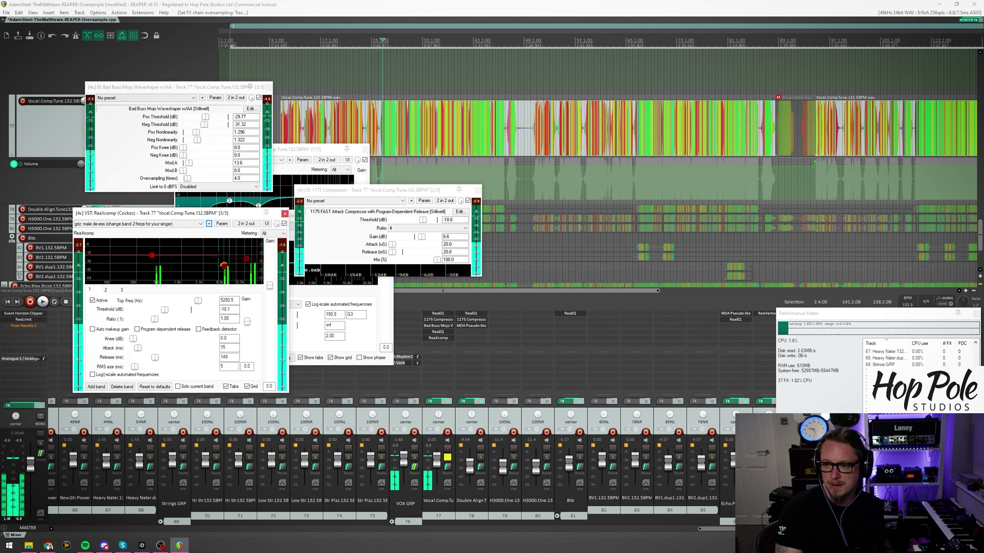
pyautogui.click(917, 358)
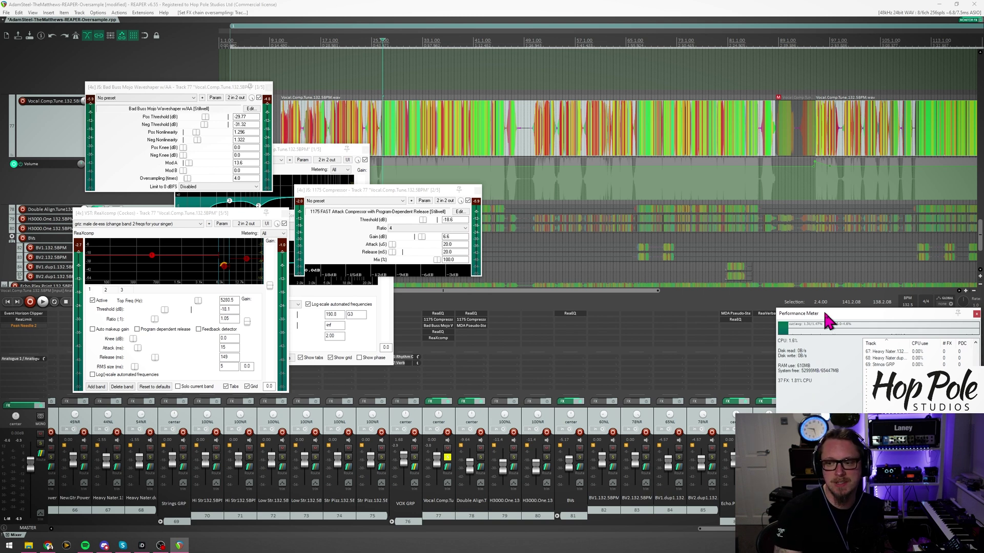
# Return the mixer to the first drum channels and close the effect windows and the Performance Meter.
pyautogui.click(96, 529)
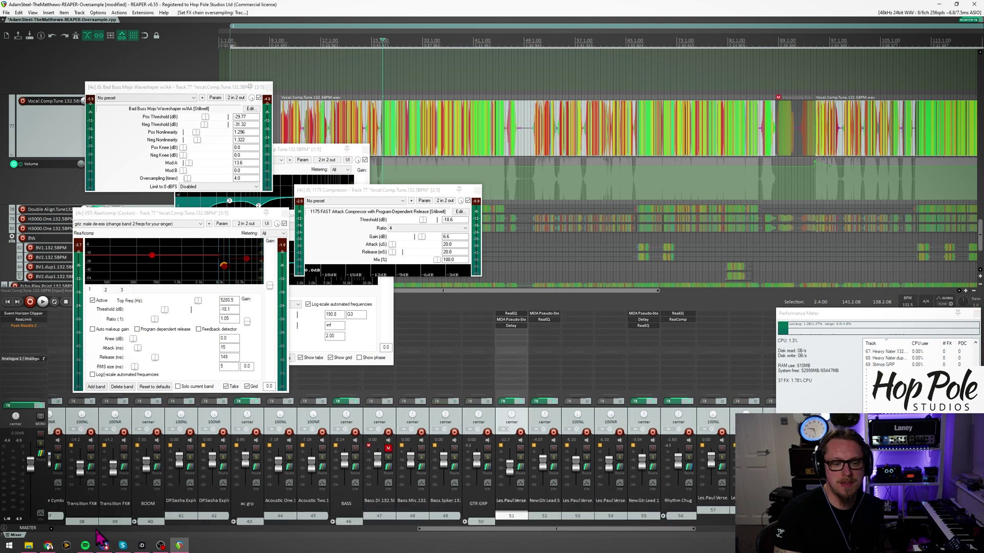
pyautogui.click(96, 530)
pyautogui.click(476, 190)
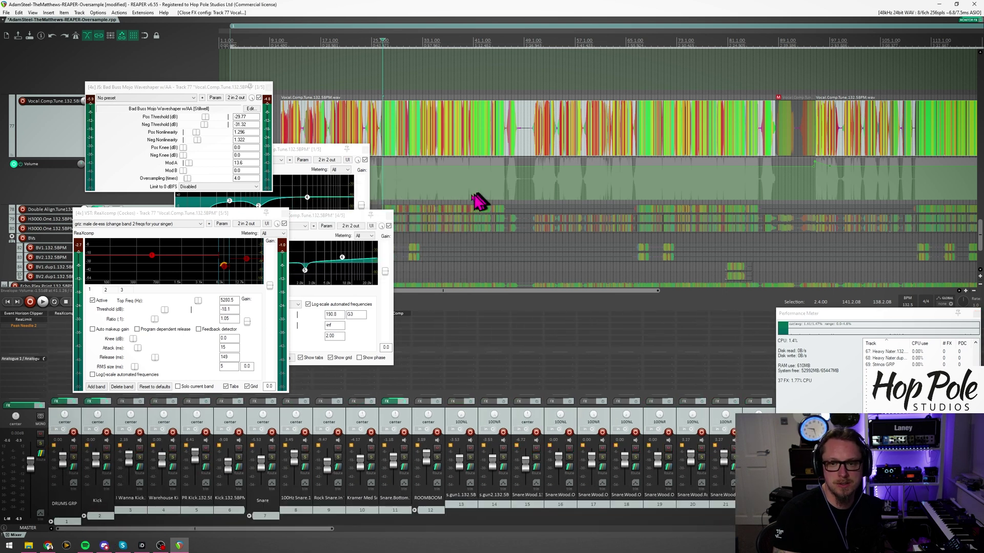
pyautogui.press('Escape')
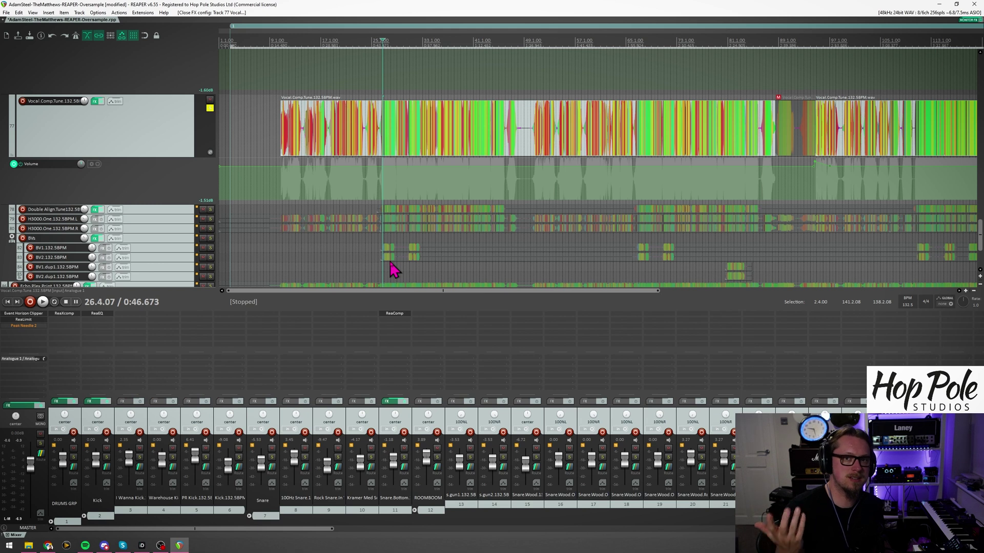
# Select the Snare track in the mixer.
pyautogui.click(275, 428)
pyautogui.moveTo(1, 418); pyautogui.dragTo(29, 340)
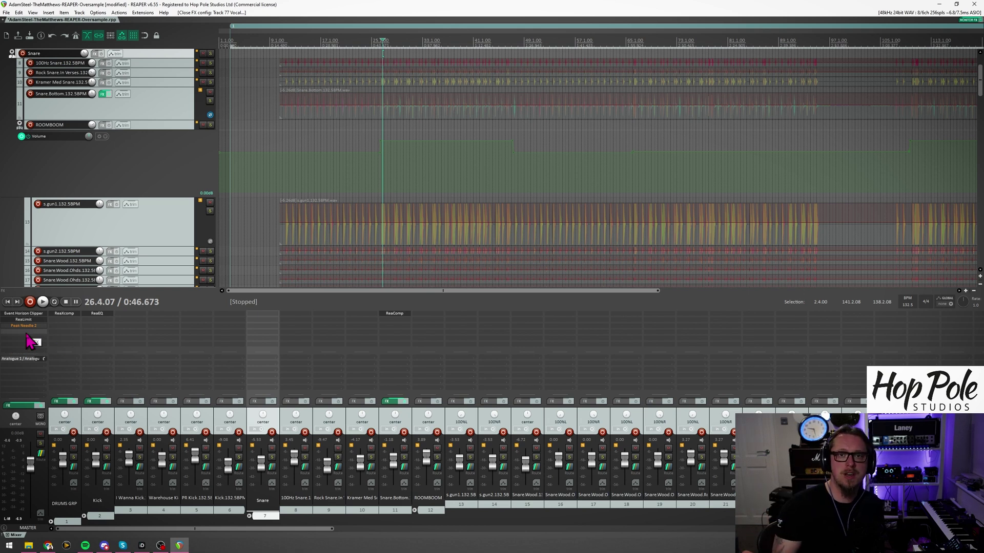
pyautogui.moveTo(29, 341); pyautogui.dragTo(29, 341)
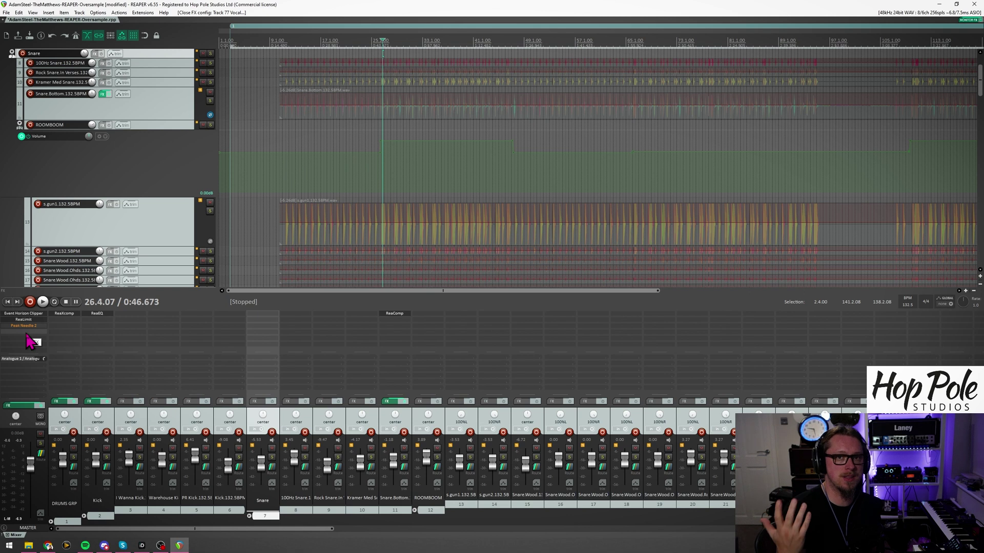
# Open Event Horizon Clipper and ReaLimit on the master track and arrange their windows so both are visible.
pyautogui.moveTo(29, 341); pyautogui.dragTo(32, 334)
pyautogui.click(27, 314)
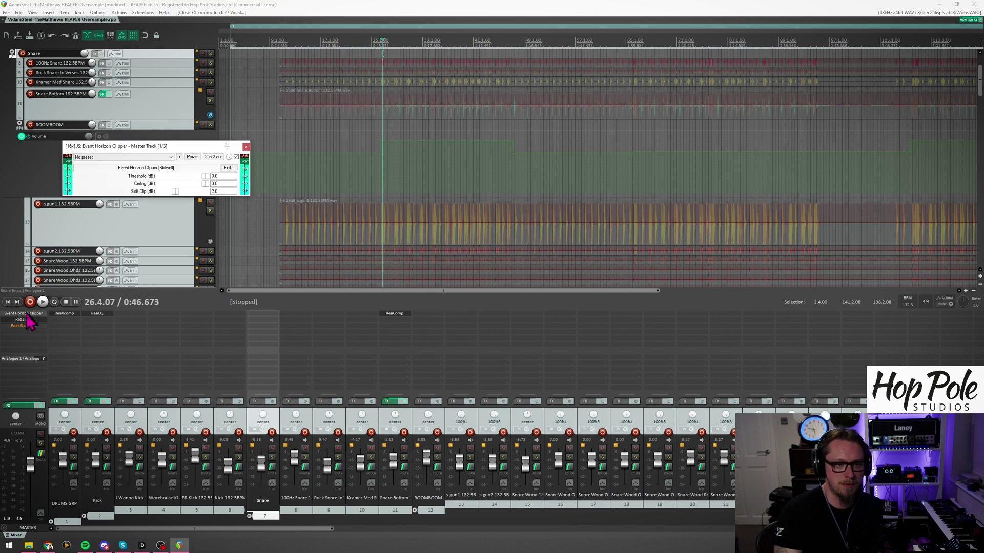
pyautogui.click(17, 320)
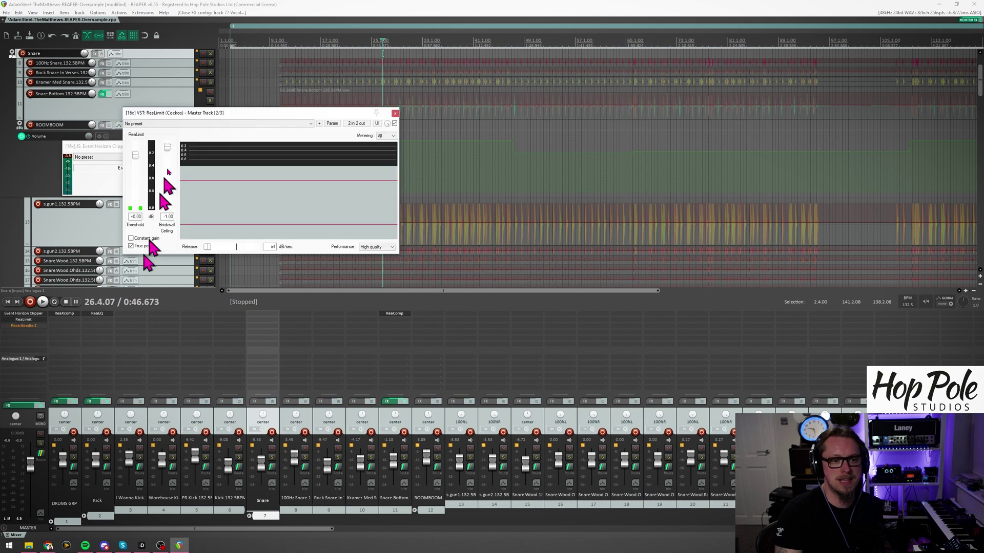
pyautogui.moveTo(213, 113); pyautogui.dragTo(135, 202)
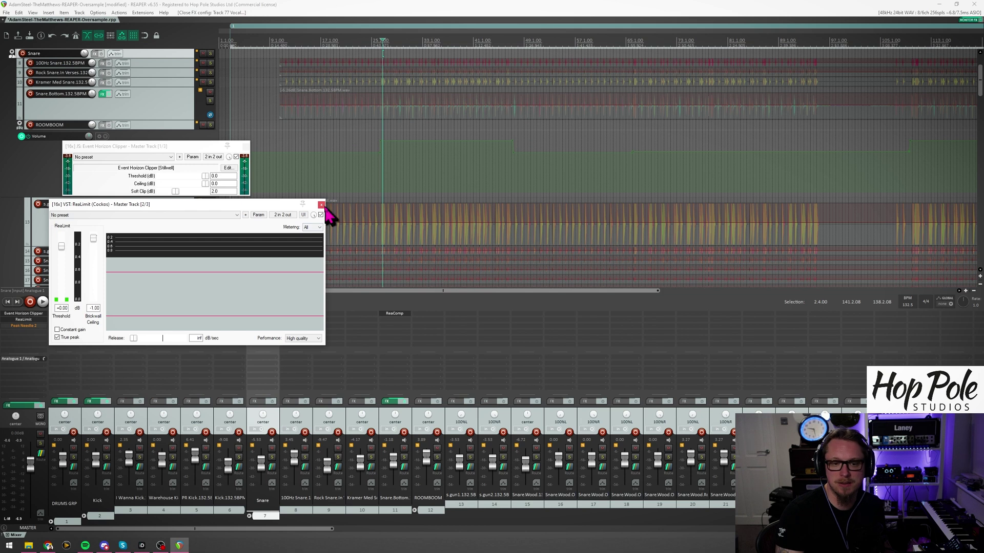
# Check the master chain's oversampling setting through ReaLimit without changing it.
pyautogui.click(246, 216)
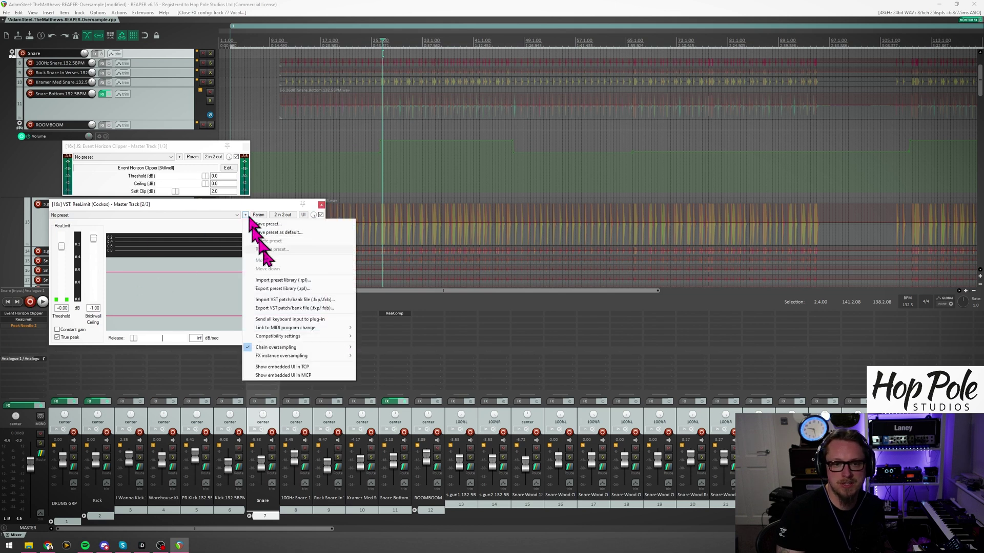
pyautogui.moveTo(284, 347)
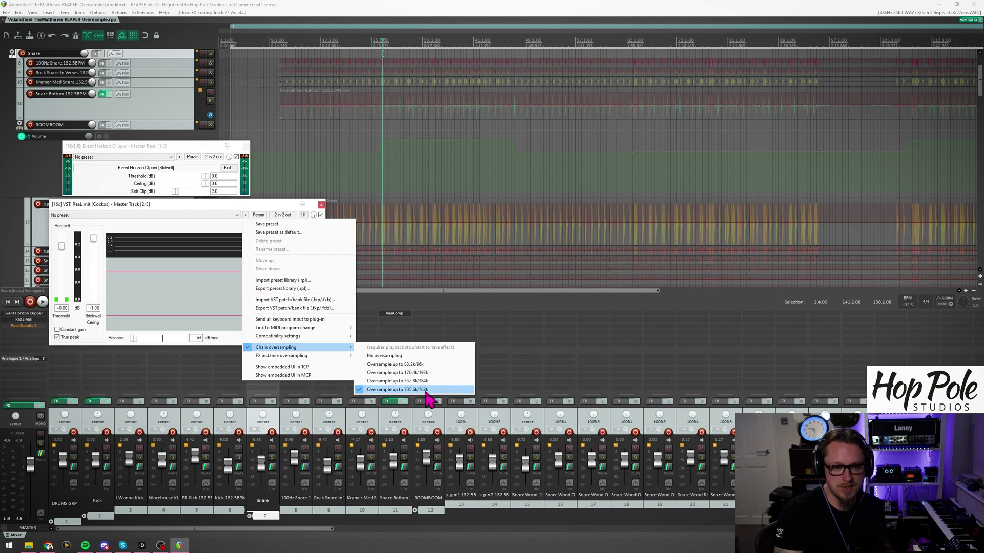
pyautogui.click(227, 201)
pyautogui.moveTo(227, 201); pyautogui.dragTo(222, 202)
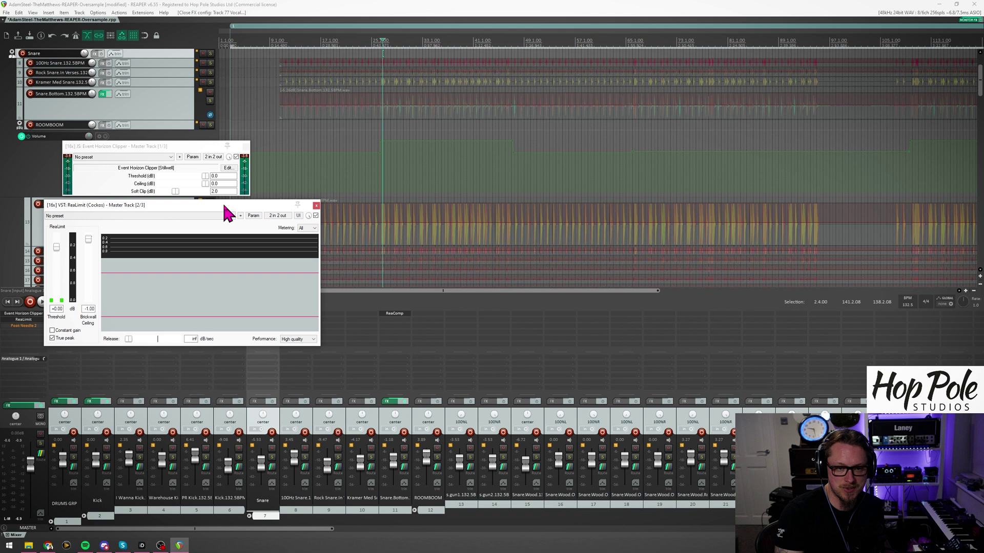
# Unsolo all tracks and play the full mix.
pyautogui.click(272, 457)
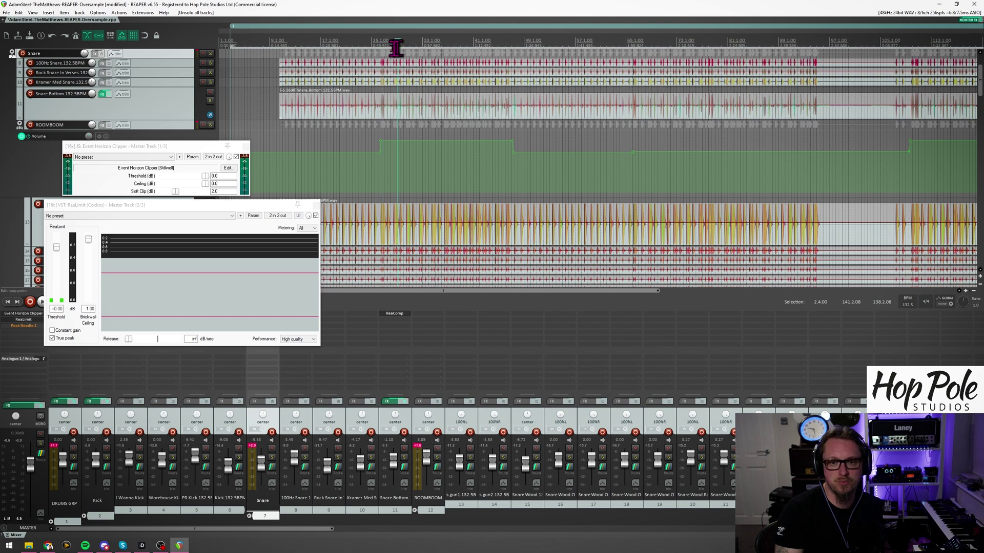
pyautogui.press('space')
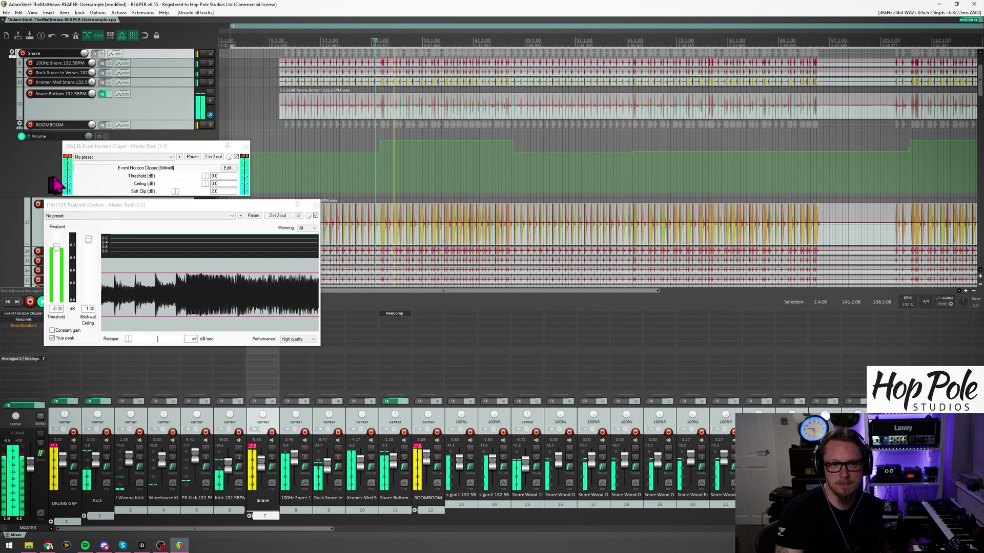
# Set the master track's chain oversampling to No oversampling during playback.
pyautogui.click(180, 157)
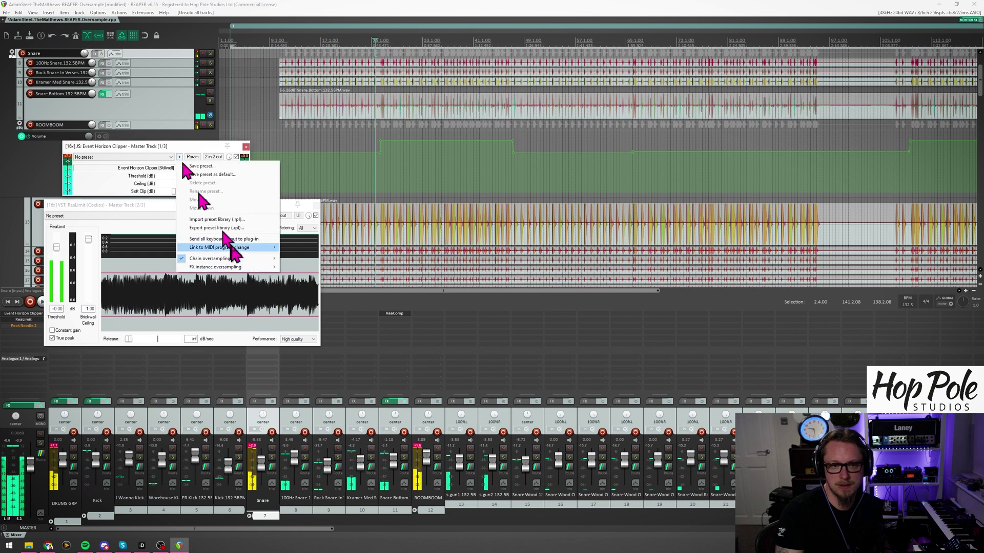
pyautogui.moveTo(234, 262)
pyautogui.click(325, 272)
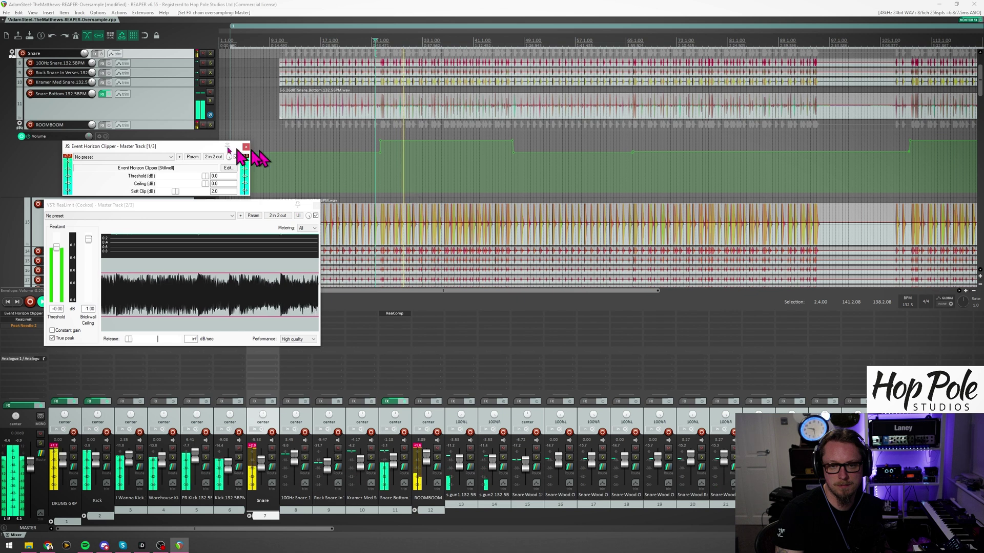
# Set the master track's chain oversampling to Oversample up to 705.6k/768k and listen to the mix.
pyautogui.click(179, 157)
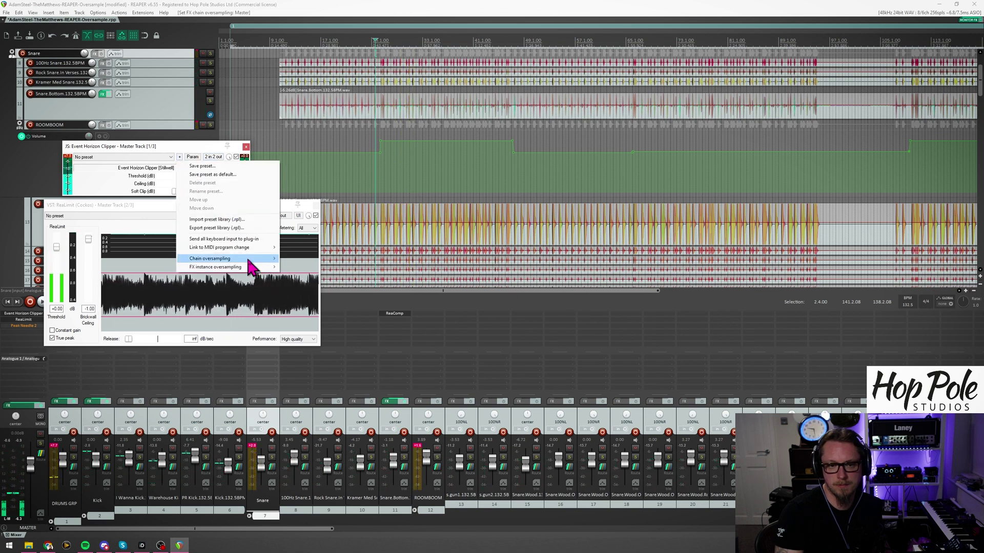
pyautogui.moveTo(248, 259)
pyautogui.click(308, 301)
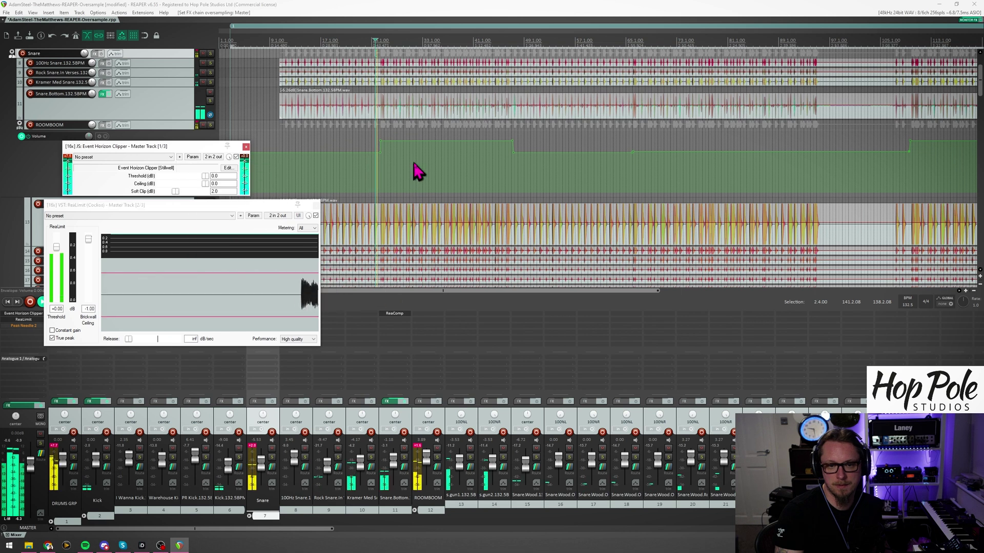
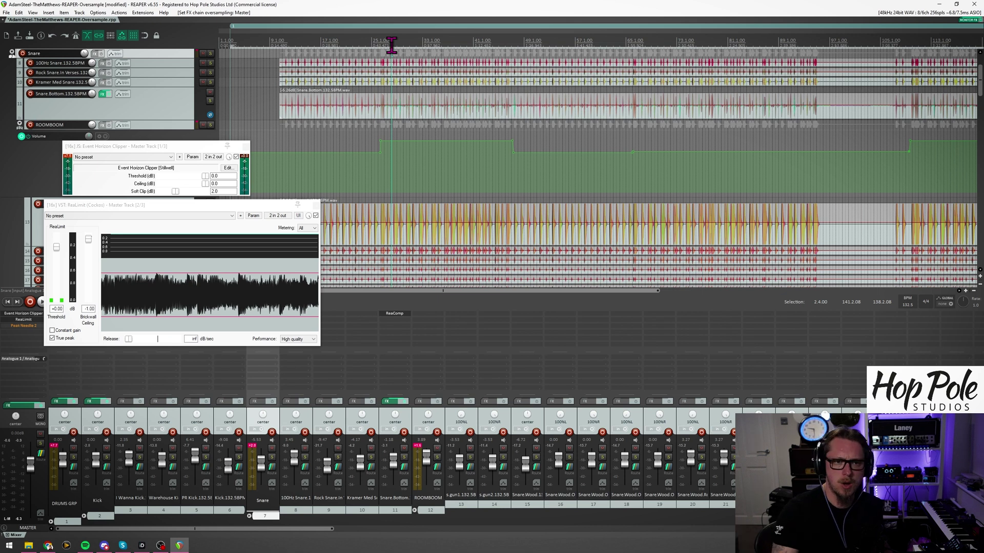
# Close the master track's Event Horizon Clipper and ReaLimit windows.
pyautogui.click(246, 147)
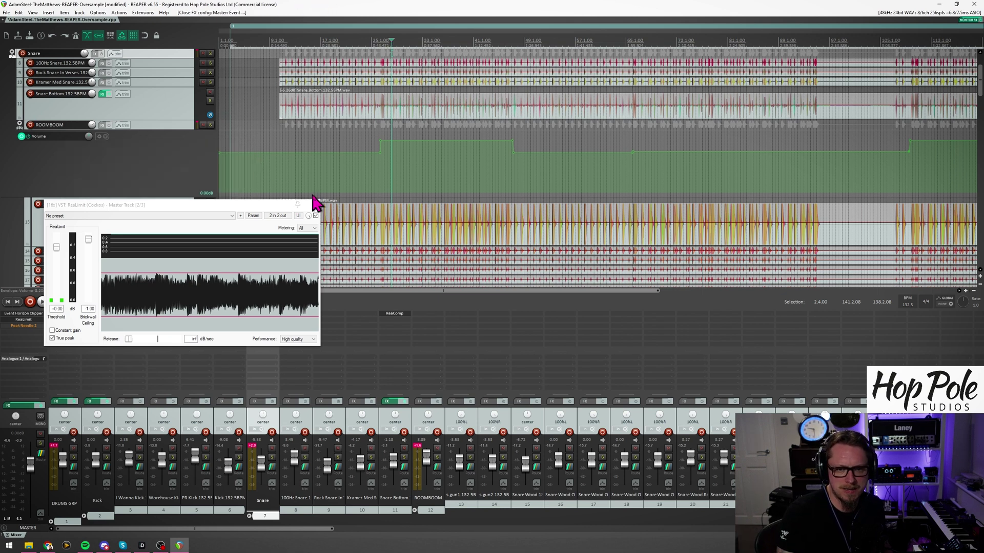
pyautogui.click(315, 205)
# Examine the Bad Buss Mojo Waveshaper on the Vocal.Comp.Tune track and close its window.
pyautogui.scroll(-3, 494, 207)
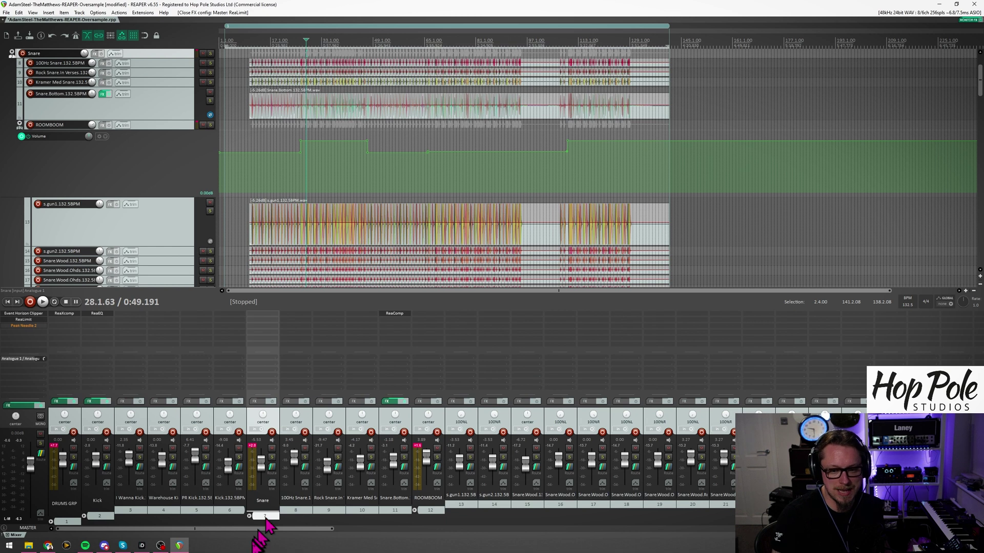
pyautogui.moveTo(259, 529); pyautogui.dragTo(659, 539)
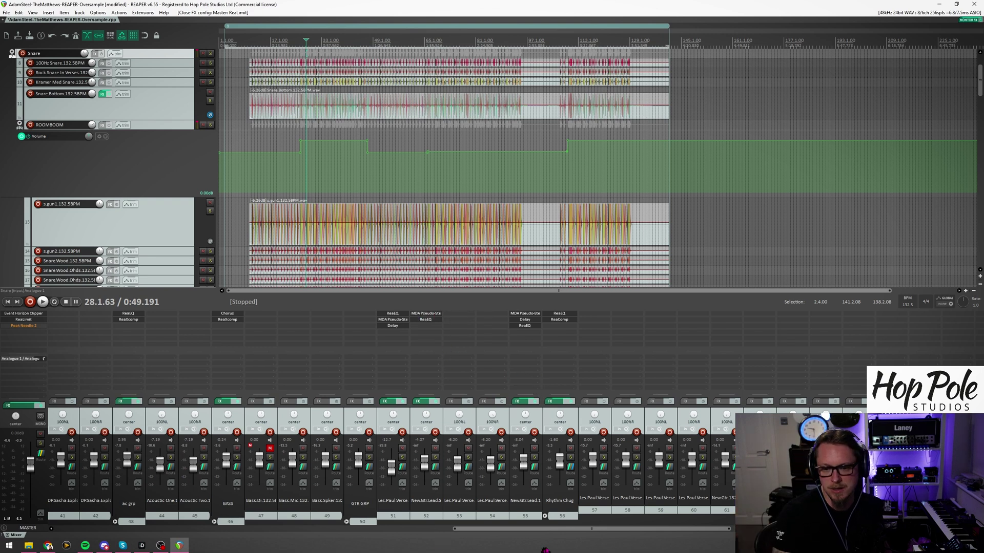
pyautogui.moveTo(558, 530); pyautogui.dragTo(804, 531)
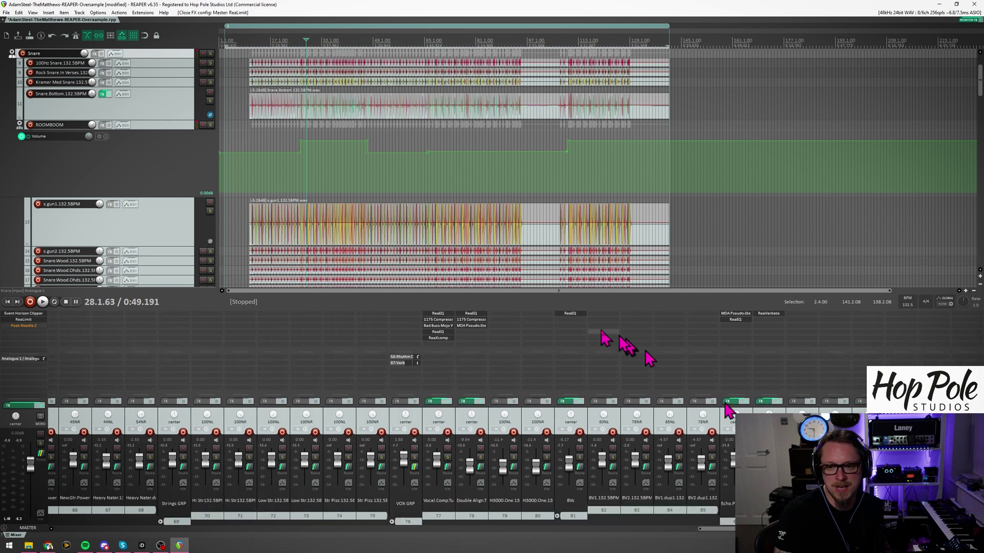
pyautogui.click(425, 326)
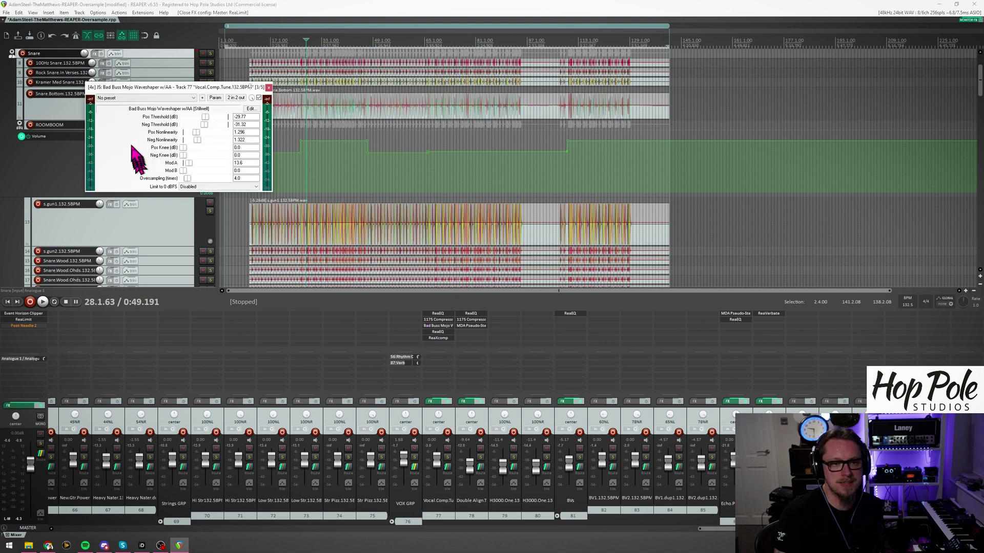
pyautogui.click(268, 87)
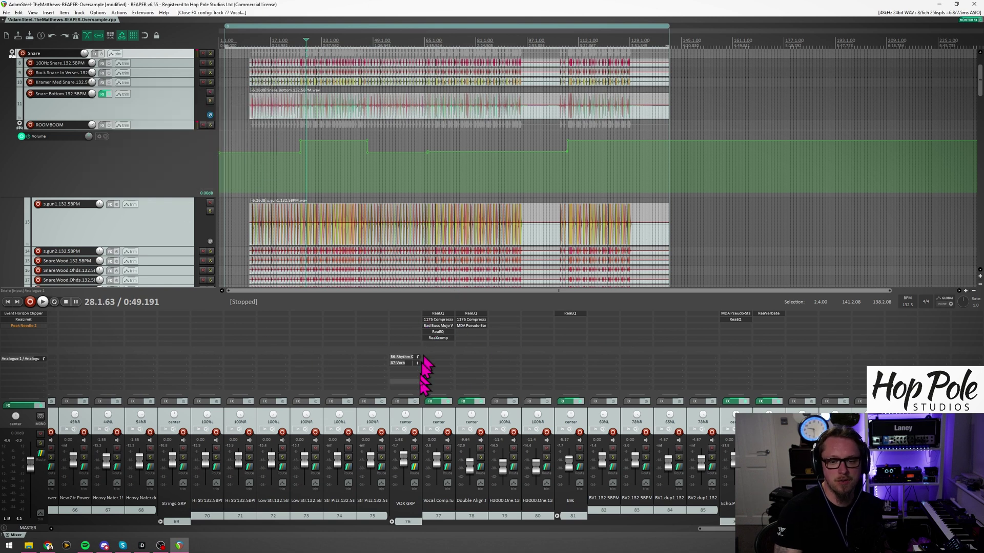
# Add the Soundtoys Decapitator effect to the left Str Pizz track, track 74.
pyautogui.doubleClick(344, 326)
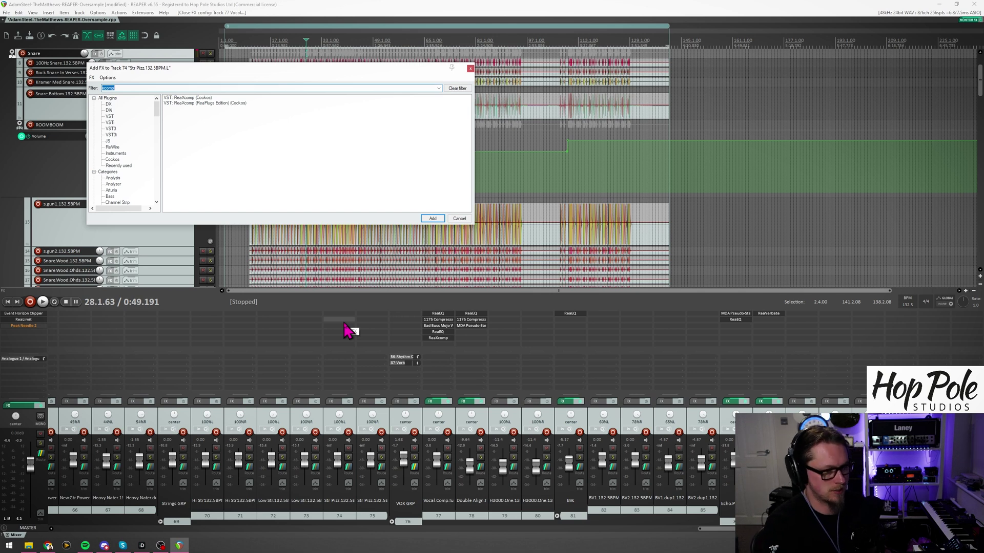
pyautogui.write('dec')
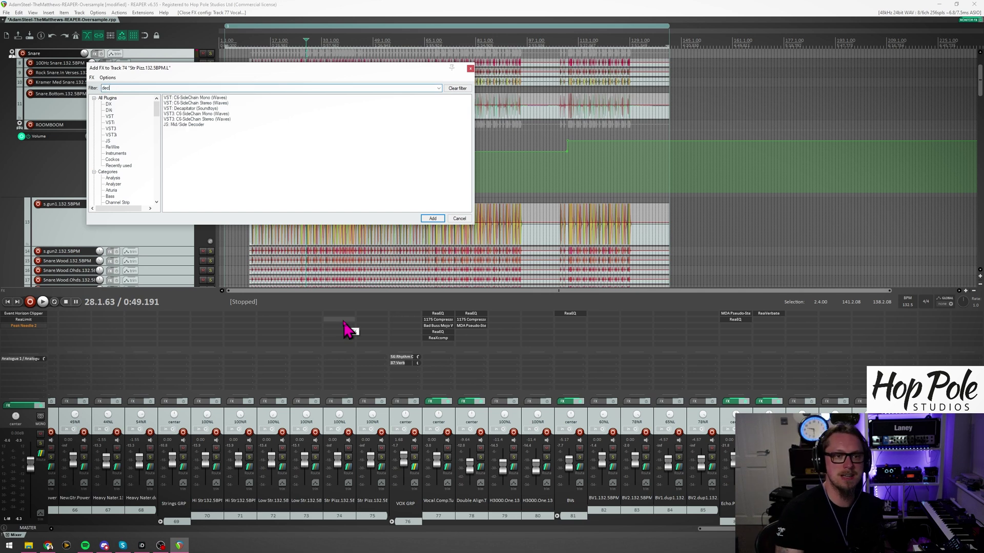
pyautogui.click(188, 109)
pyautogui.press('Return')
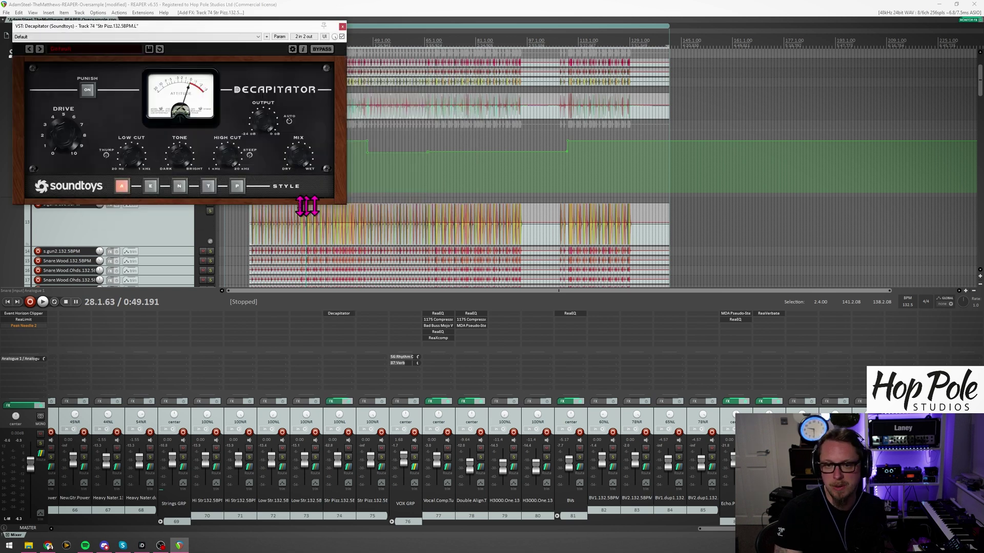
pyautogui.moveTo(175, 26); pyautogui.dragTo(267, 95)
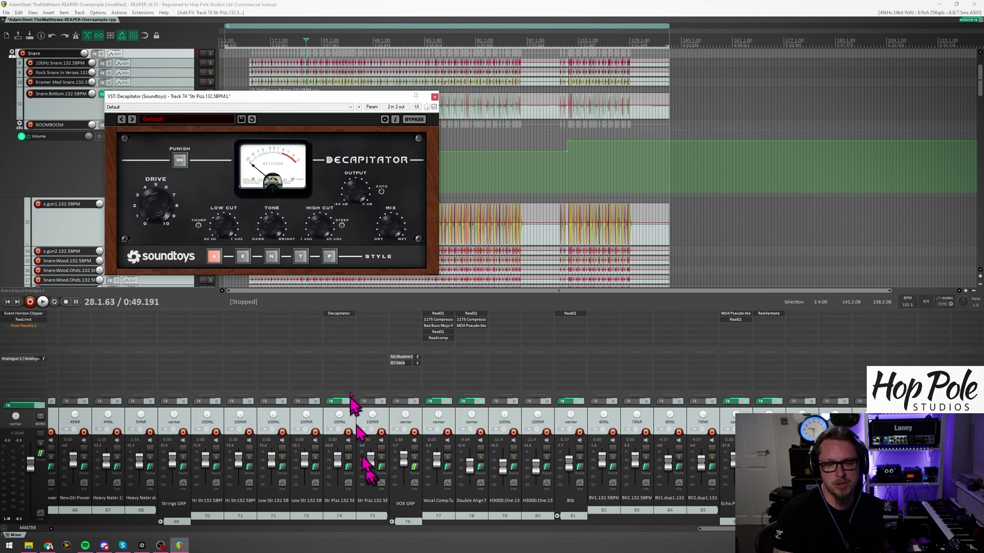
# Copy Decapitator to the end of the Vocal.Comp.Tune effect chain and remove it from the Str Pizz track.
pyautogui.moveTo(336, 313); pyautogui.dragTo(442, 349)
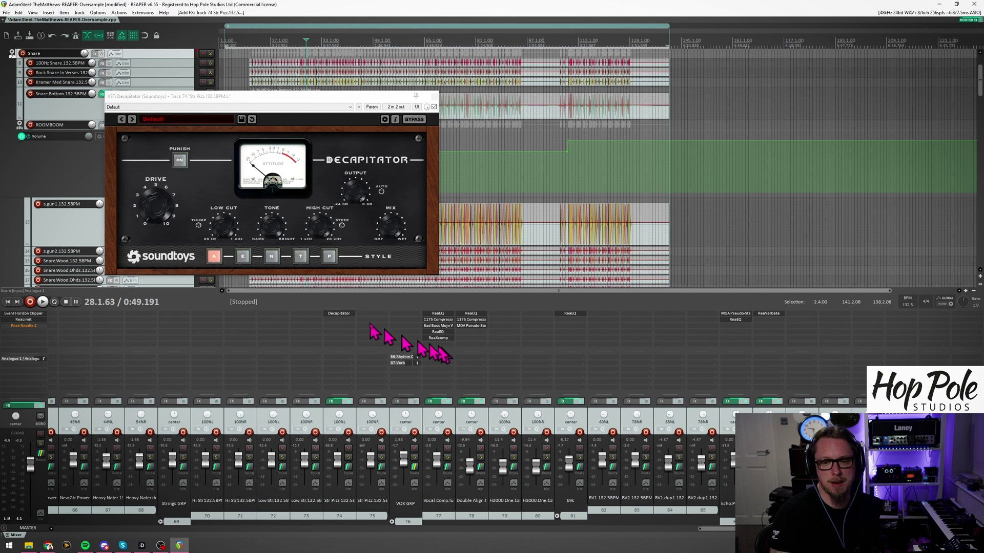
pyautogui.keyDown('alt'); pyautogui.click(337, 313); pyautogui.keyUp('alt')
# Solo and select the Vocal.Comp.Tune track.
pyautogui.click(447, 458)
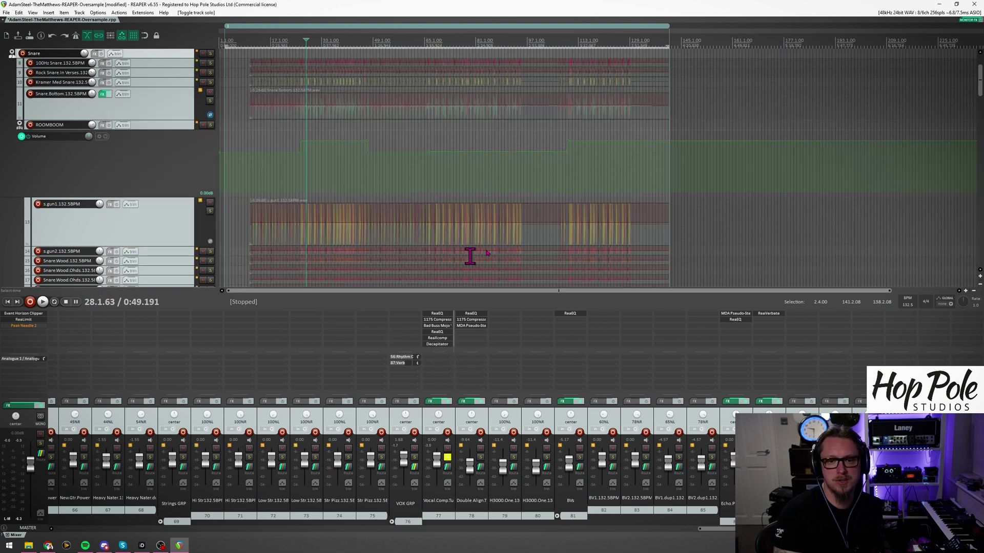
pyautogui.click(445, 515)
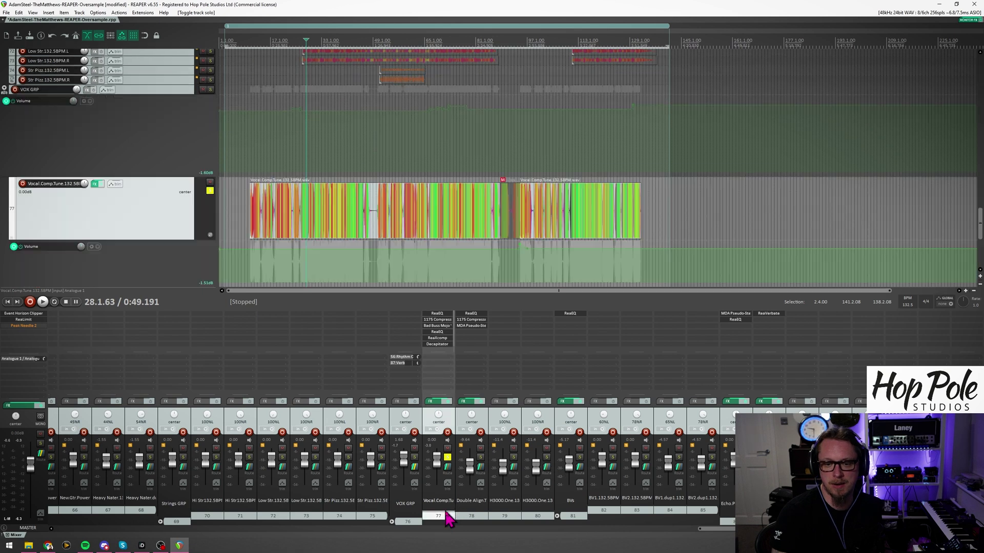
# Open ReaXcomp and Decapitator on the playing vocal track and raise Decapitator's Drive.
pyautogui.click(437, 338)
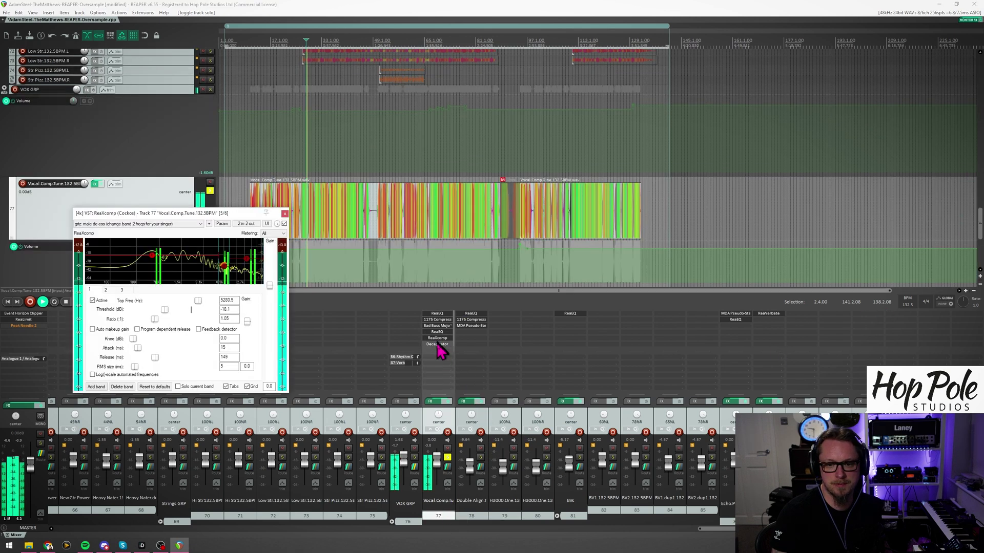
pyautogui.click(438, 344)
pyautogui.moveTo(136, 336); pyautogui.dragTo(134, 300)
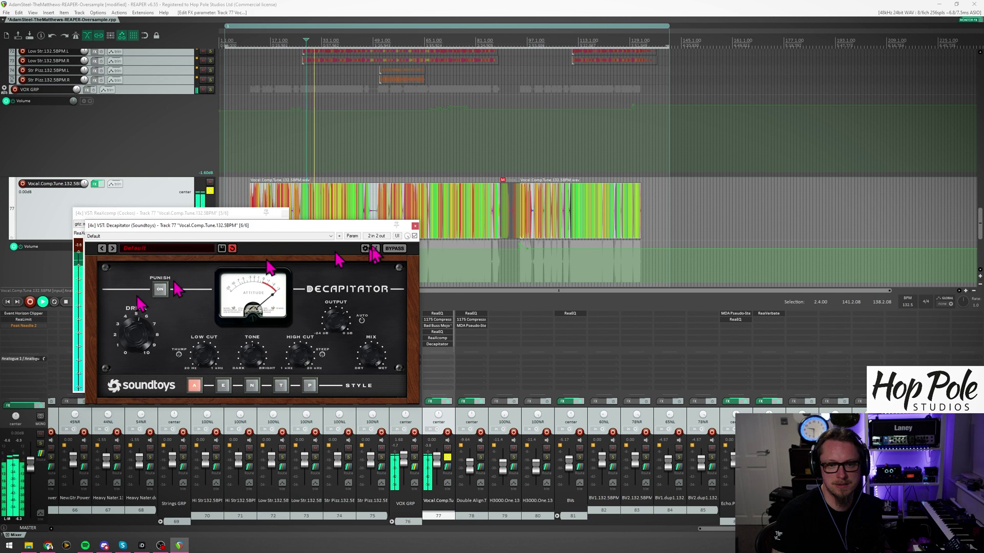
pyautogui.moveTo(269, 226); pyautogui.dragTo(255, 183)
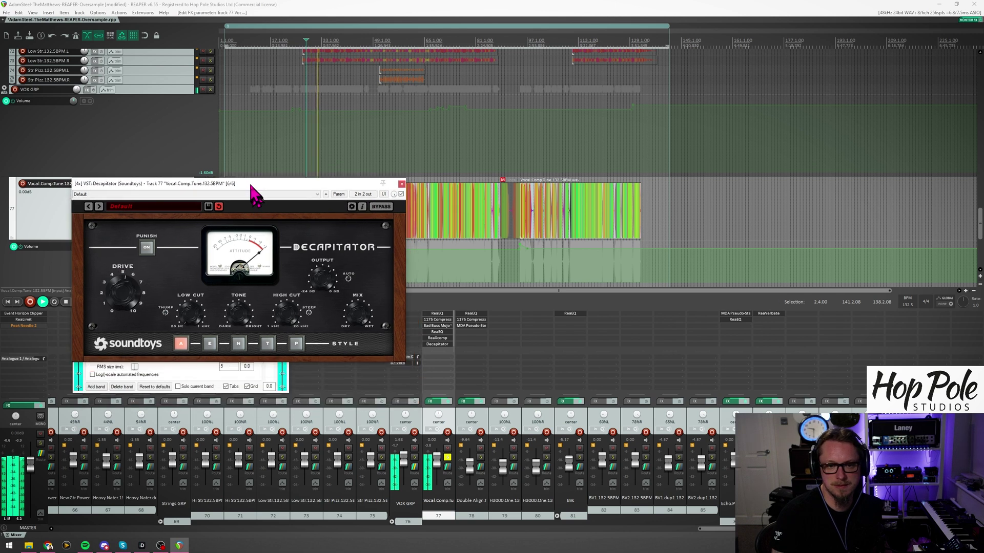
# Set the vocal track's chain oversampling to No oversampling and play the soloed vocal.
pyautogui.click(326, 194)
pyautogui.moveTo(400, 328)
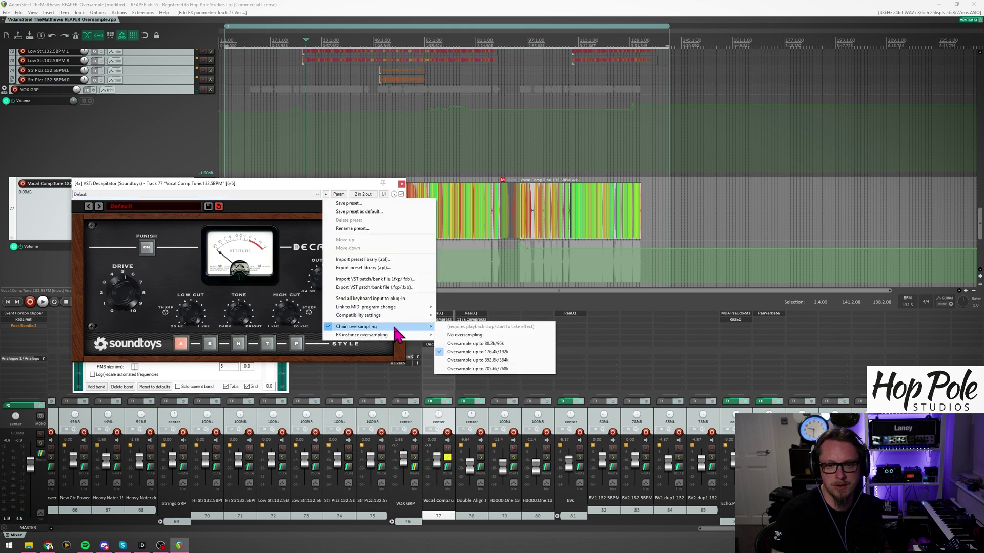
pyautogui.click(464, 336)
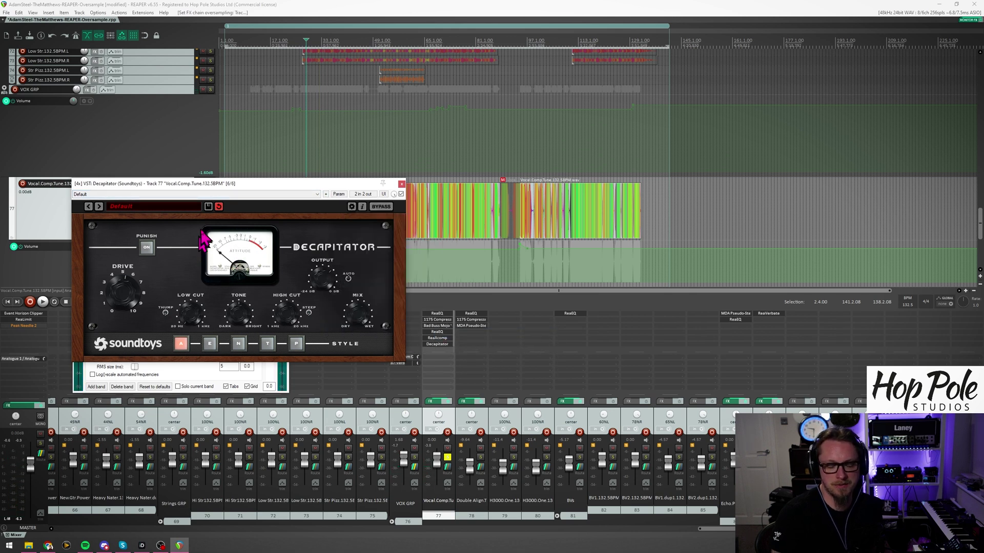
pyautogui.press('space')
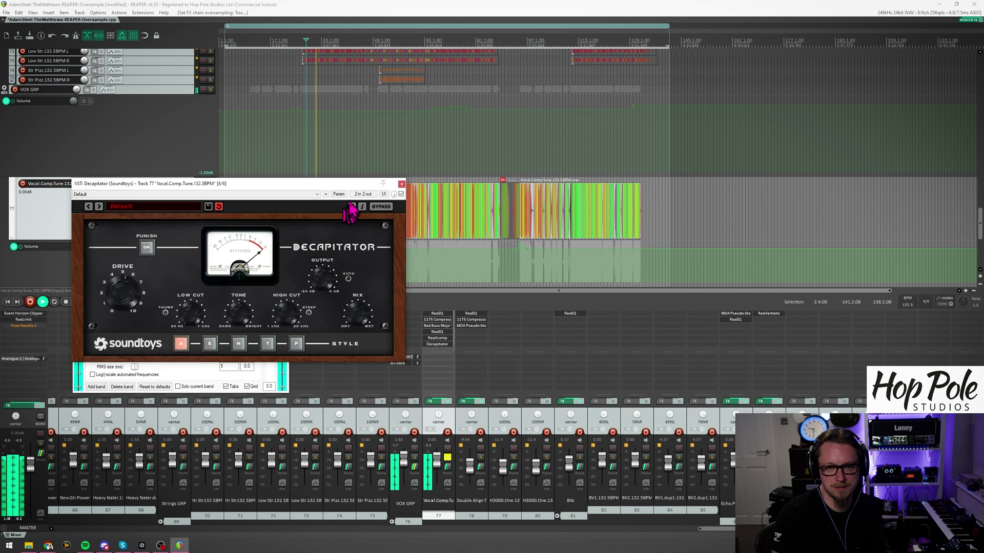
# Set the vocal track's chain oversampling to Oversample up to 176.4k/192k and unsolo the vocal.
pyautogui.click(325, 194)
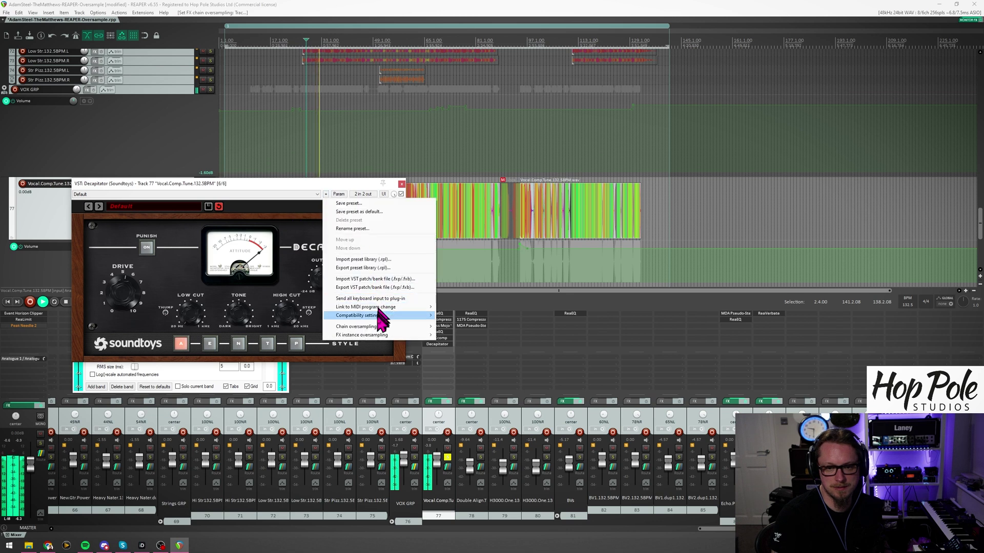
pyautogui.moveTo(378, 326)
pyautogui.click(466, 352)
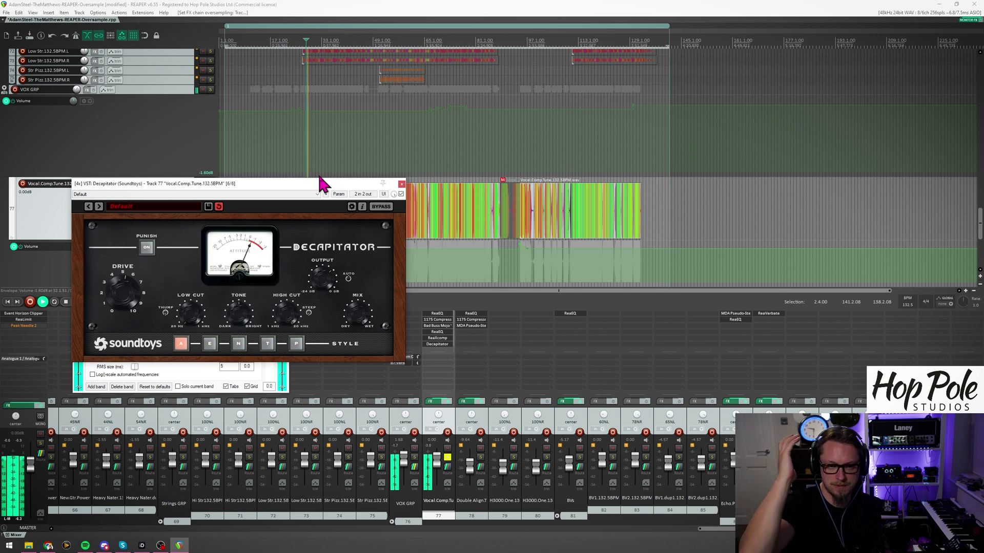
pyautogui.click(448, 457)
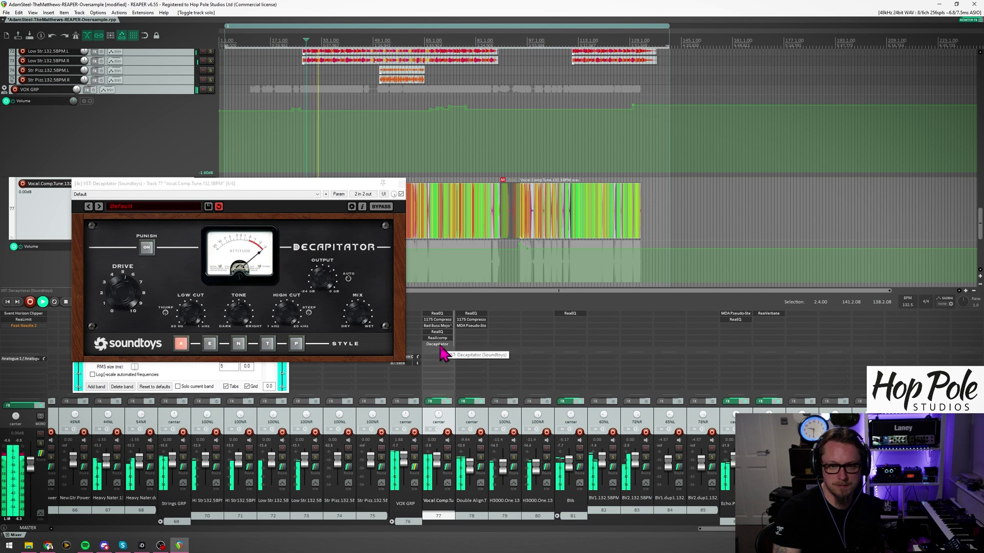
# Remove Decapitator from the vocal track's effect chain and close the ReaXcomp window.
pyautogui.keyDown('alt'); pyautogui.click(438, 345); pyautogui.keyUp('alt')
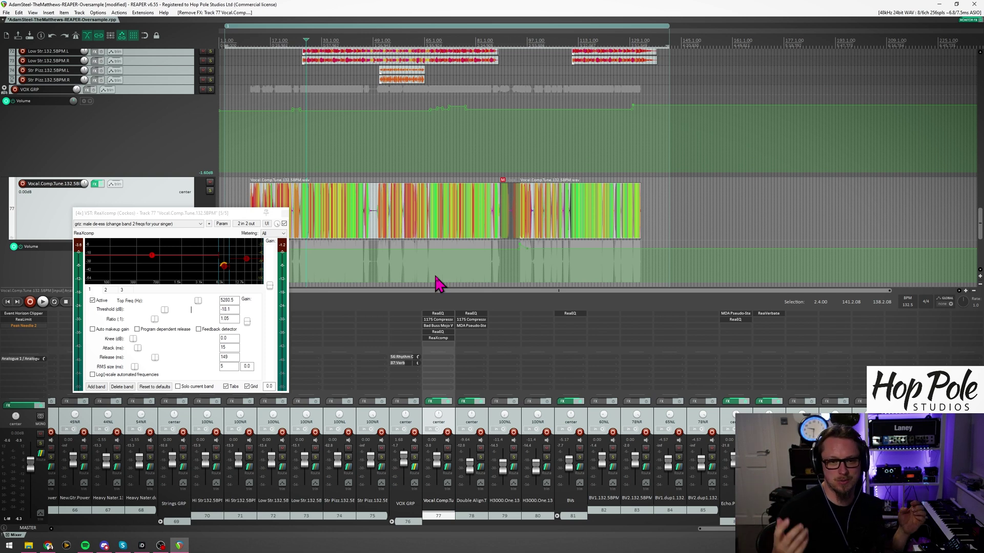
pyautogui.click(286, 215)
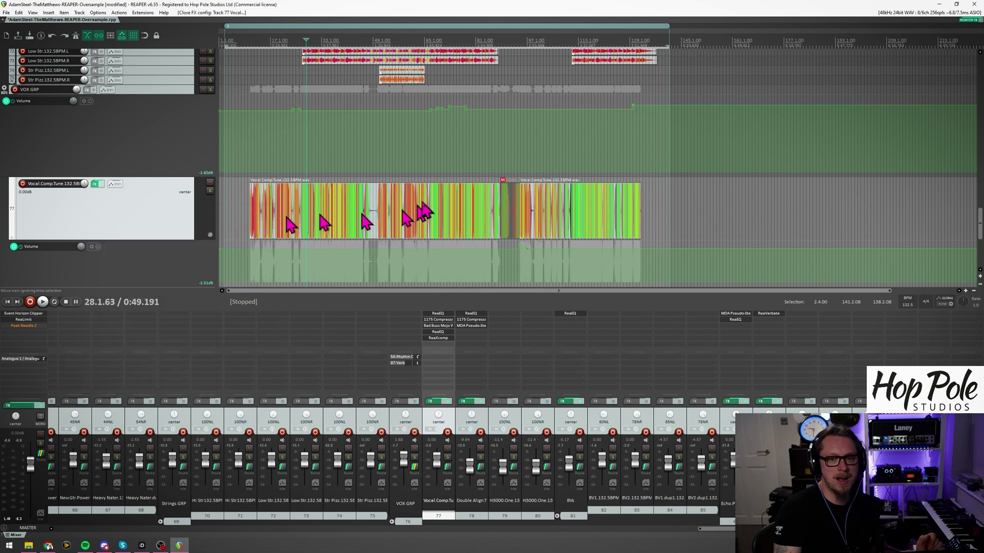
pyautogui.scroll(2, 430, 213)
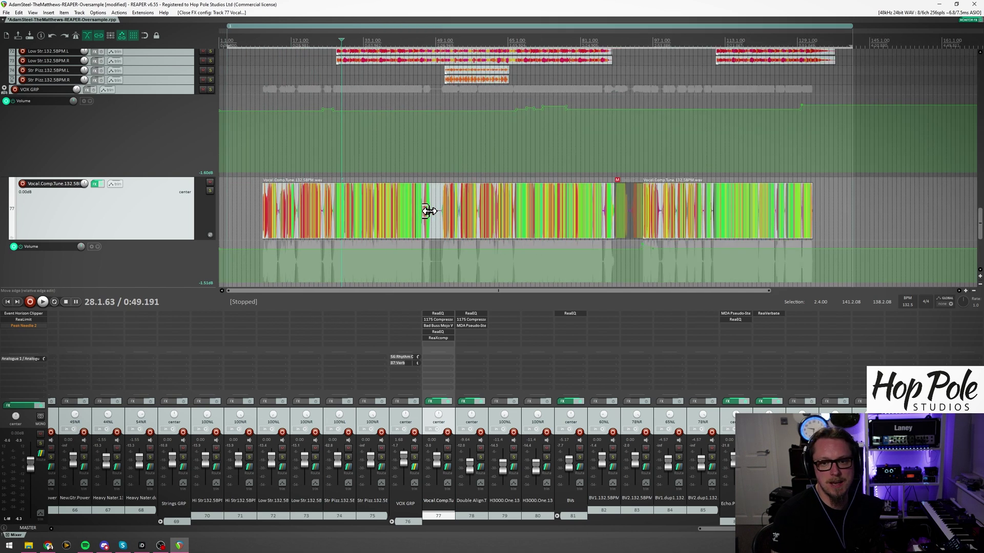
pyautogui.scroll(-2, 433, 213)
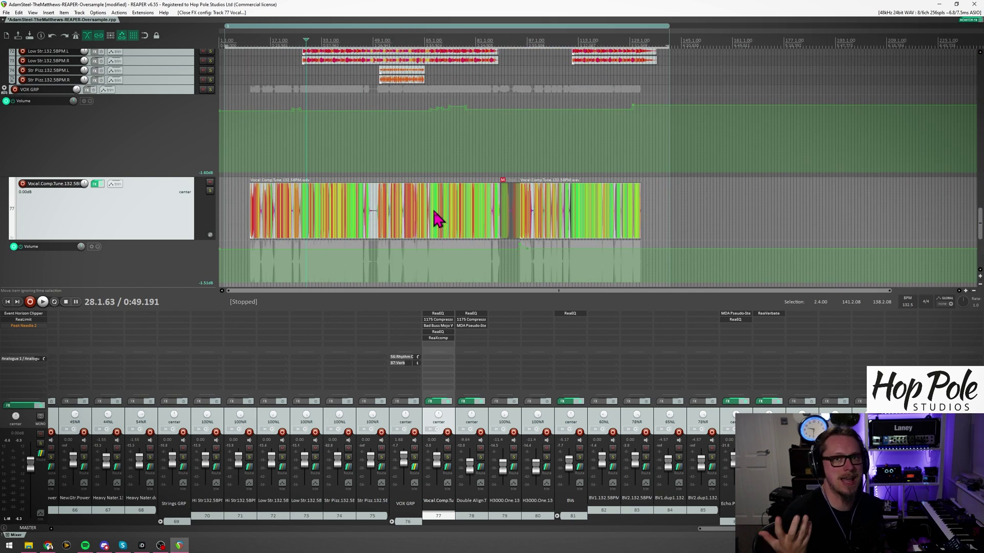
# Open the Performance Meter, place it over the arrangement and enlarge it to list more tracks.
pyautogui.hotkey('ctrl', 'alt', 'p')
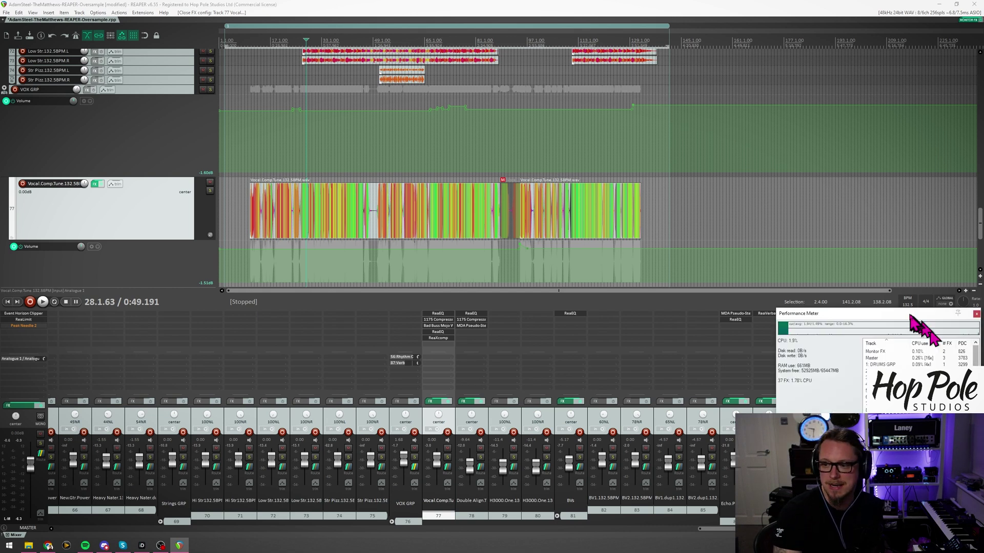
pyautogui.moveTo(917, 314); pyautogui.dragTo(399, 138)
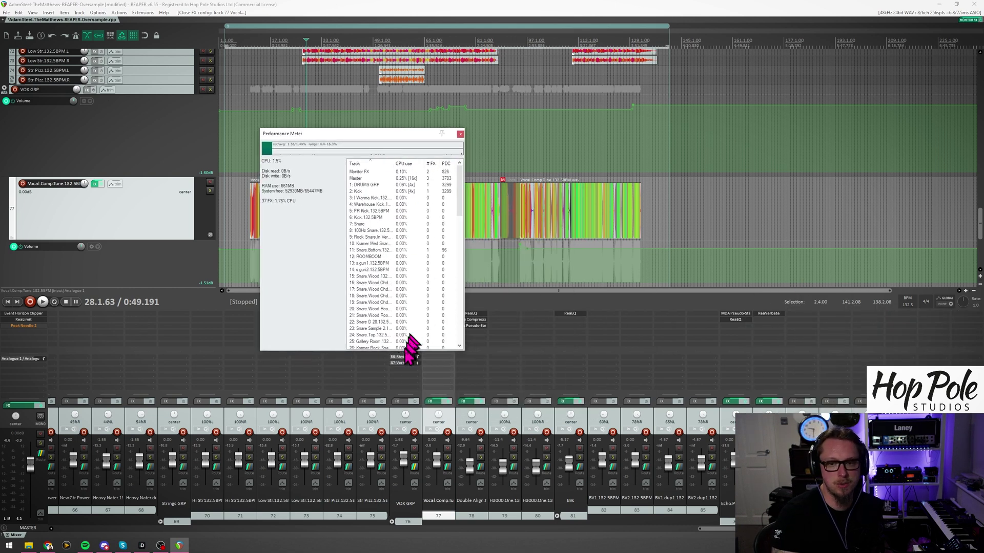
pyautogui.moveTo(402, 352); pyautogui.dragTo(385, 477)
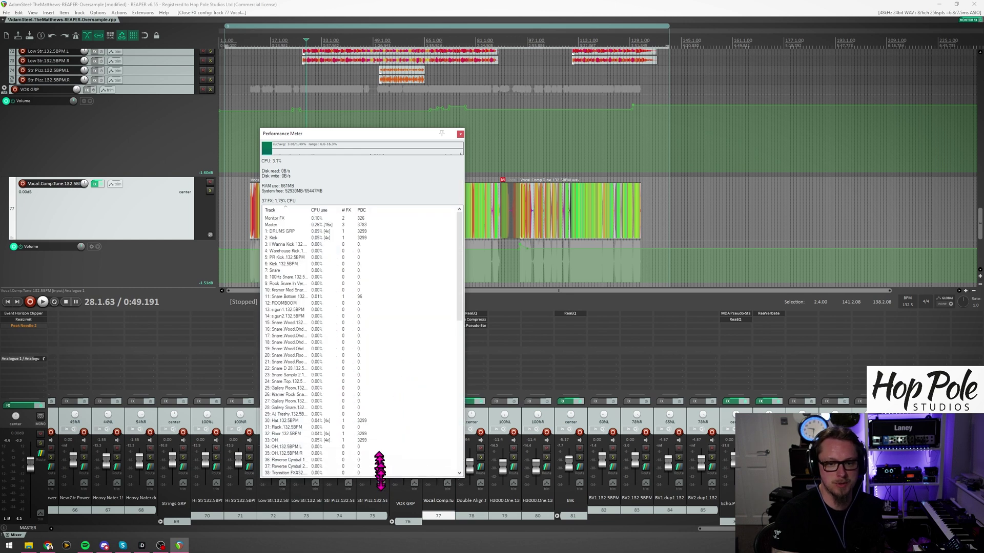
# Examine the CPU use and oversampling factor of the individual tracks and the master in the Performance Meter.
pyautogui.scroll(-9, 371, 384)
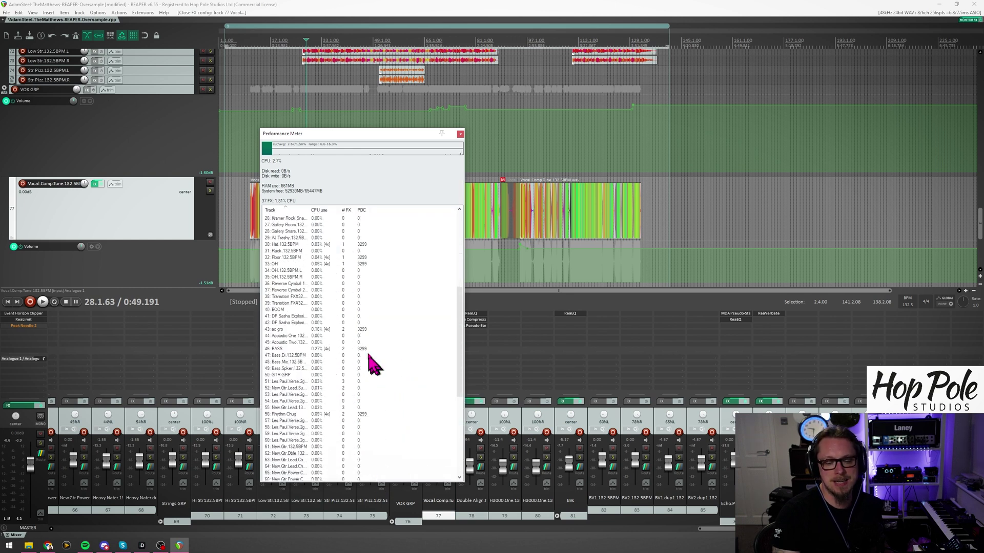
pyautogui.click(324, 244)
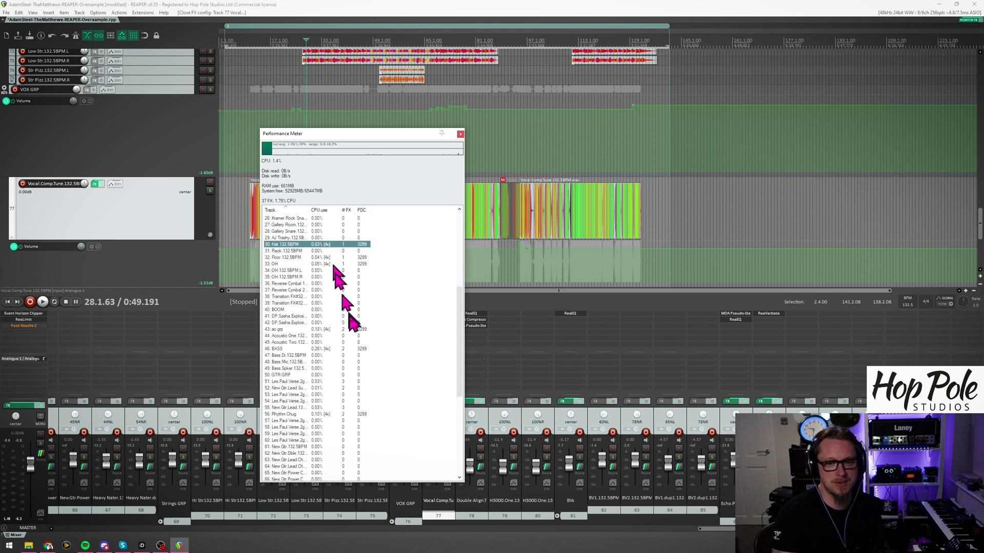
pyautogui.scroll(8, 338, 353)
pyautogui.scroll(1, 321, 240)
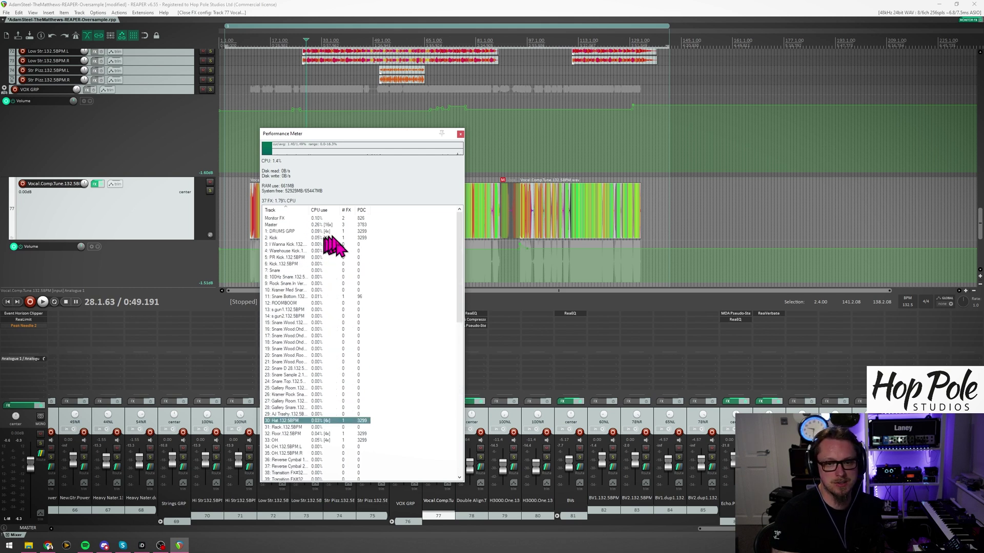
pyautogui.click(326, 226)
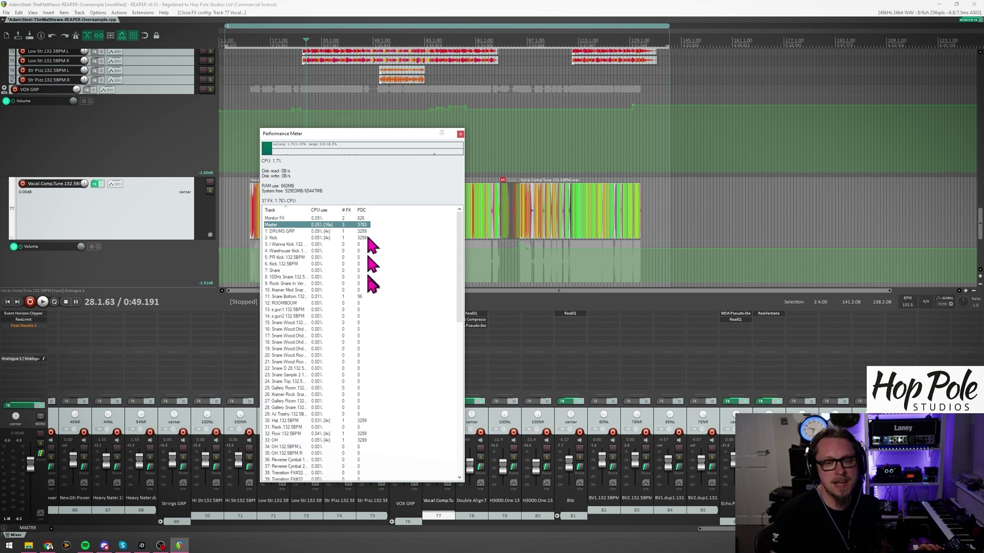
pyautogui.scroll(-8, 369, 285)
pyautogui.scroll(8, 373, 295)
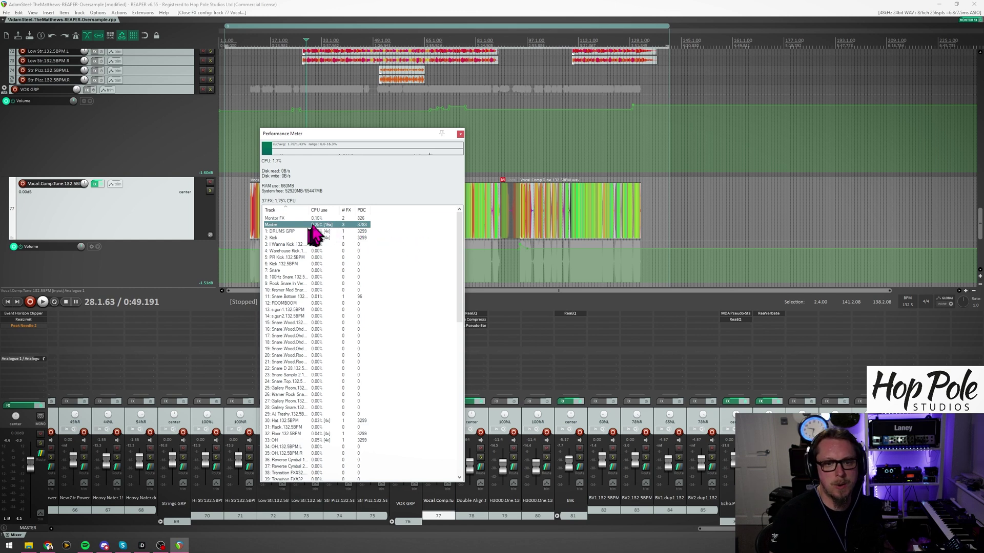
# Open the master track's Event Horizon Clipper, set chain oversampling to No oversampling and check the master's CPU use.
pyautogui.click(23, 313)
pyautogui.moveTo(169, 149); pyautogui.dragTo(114, 146)
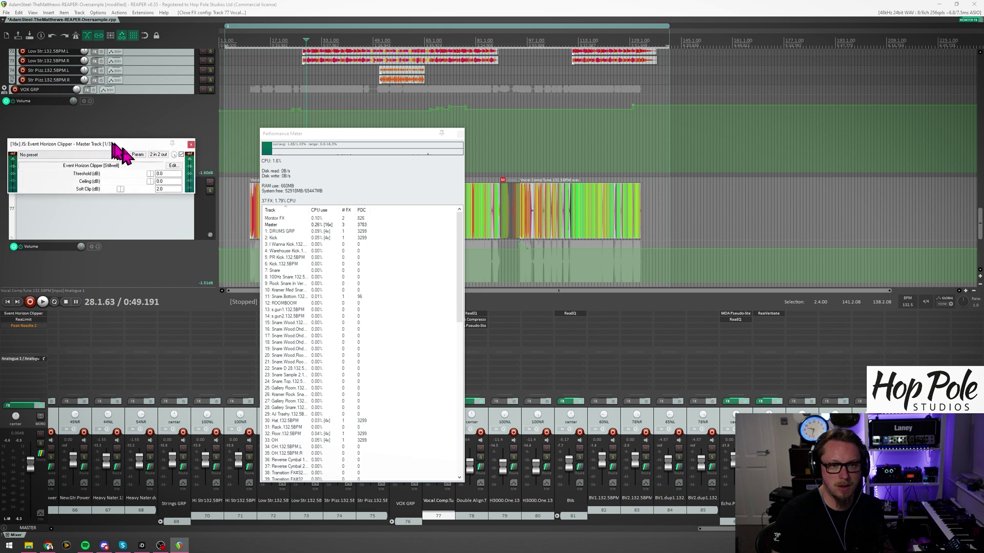
pyautogui.click(125, 155)
pyautogui.moveTo(177, 256)
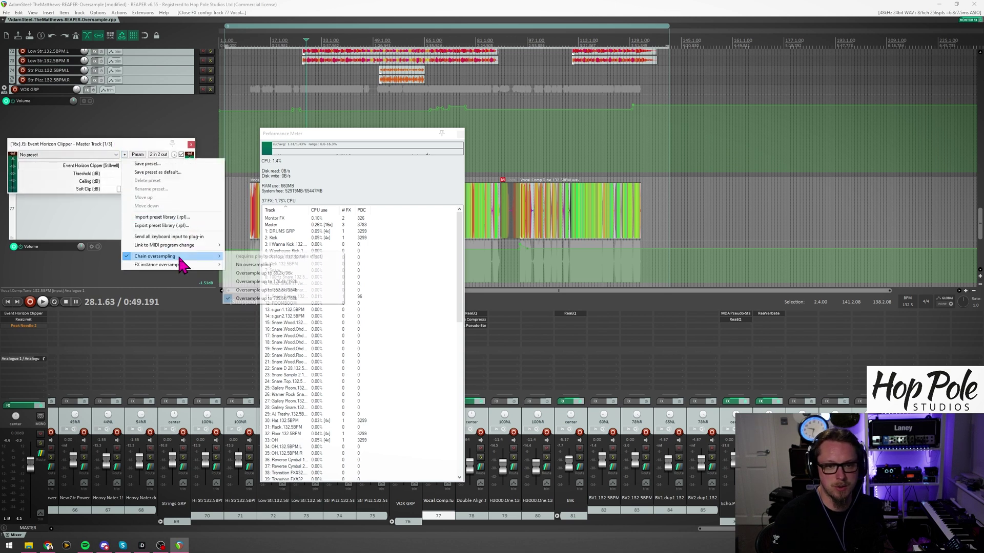
pyautogui.click(252, 270)
pyautogui.click(310, 225)
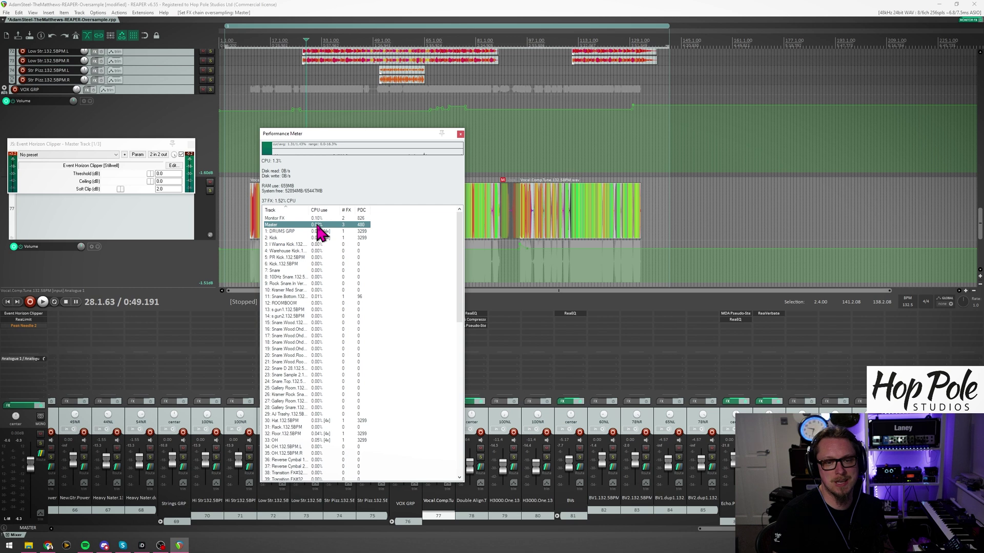
# Set the master track's chain oversampling to Oversample up to 705.6k/768k and play the mix briefly to apply it.
pyautogui.click(124, 154)
pyautogui.moveTo(177, 256)
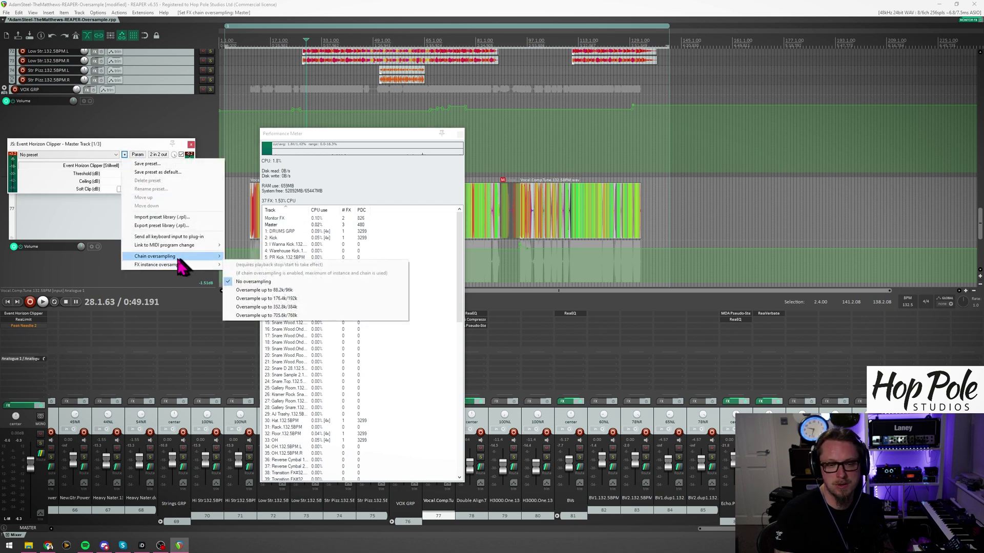
pyautogui.click(263, 307)
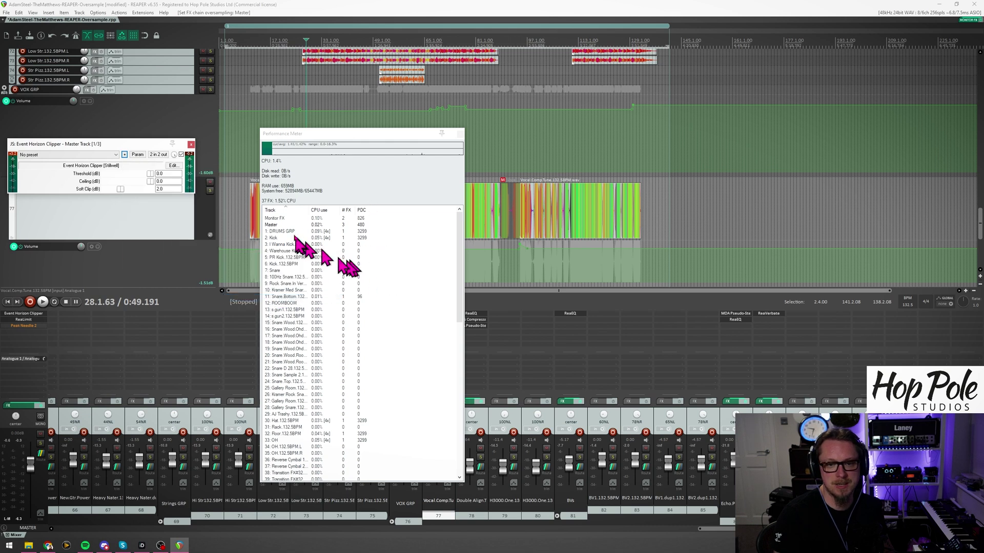
pyautogui.press('space')
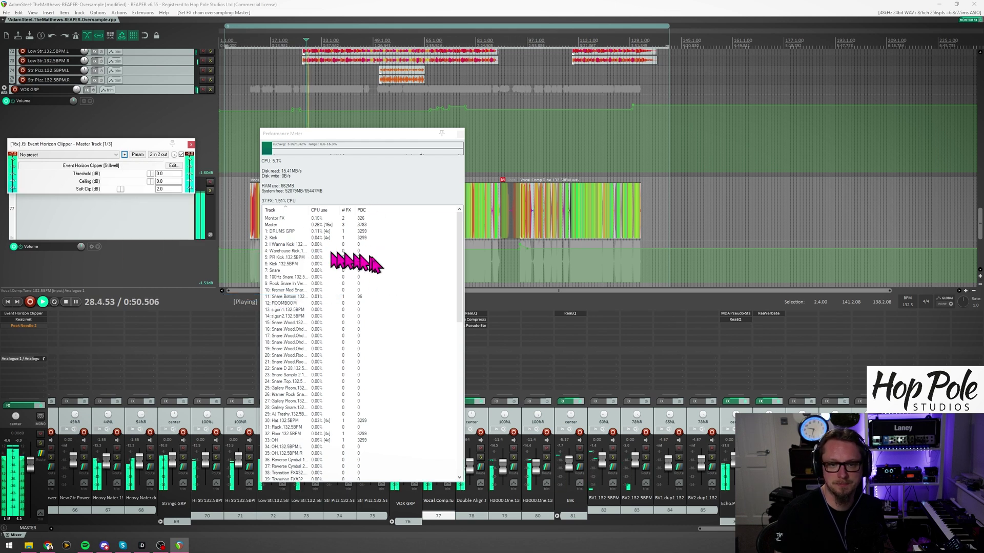
pyautogui.press('space')
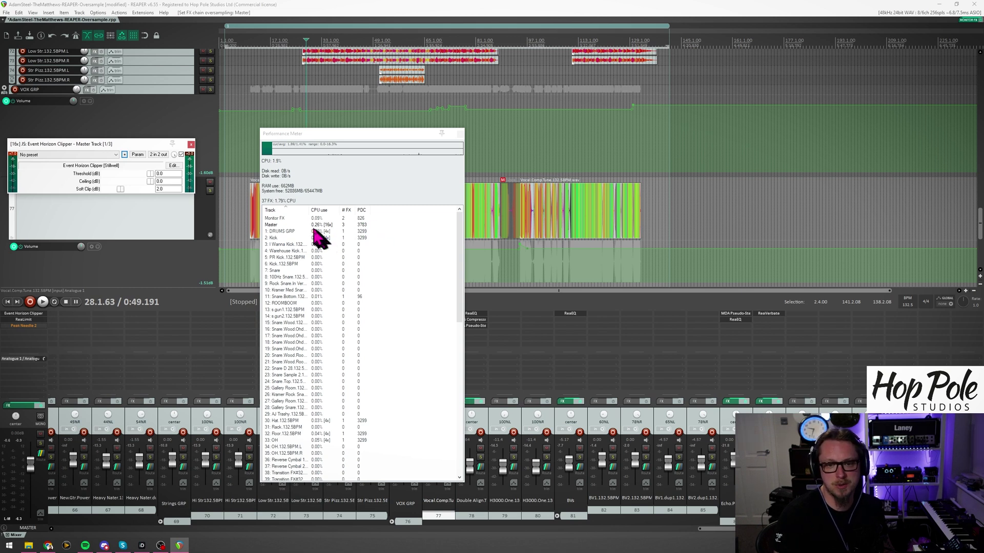
# Add Black Box Analog Design HG-2MS to the master track and move it directly after Event Horizon Clipper.
pyautogui.doubleClick(21, 336)
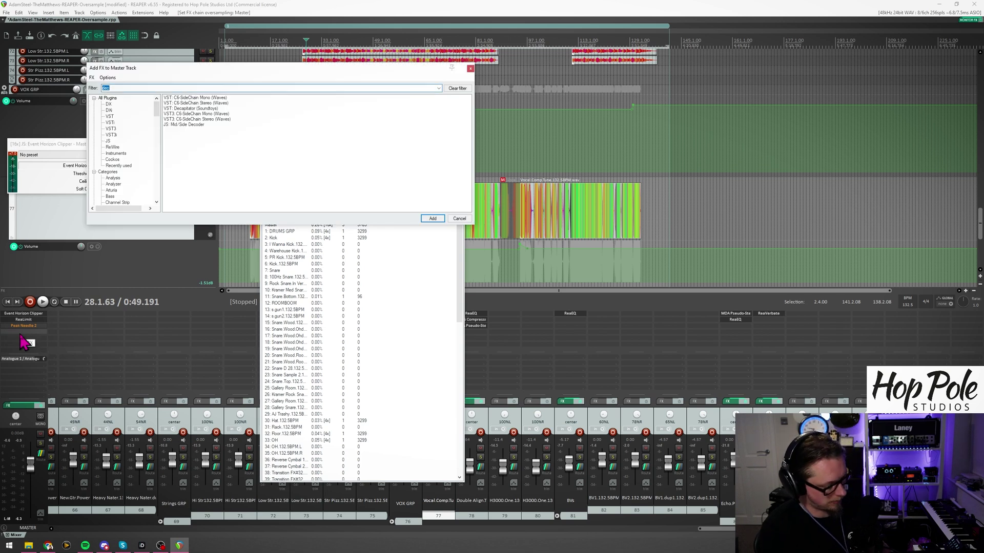
pyautogui.write('black')
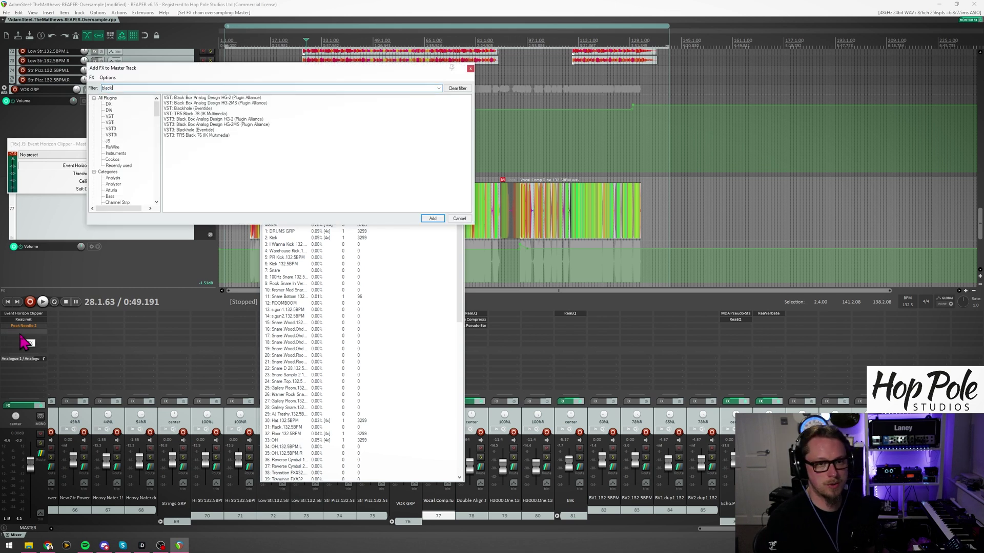
pyautogui.doubleClick(219, 102)
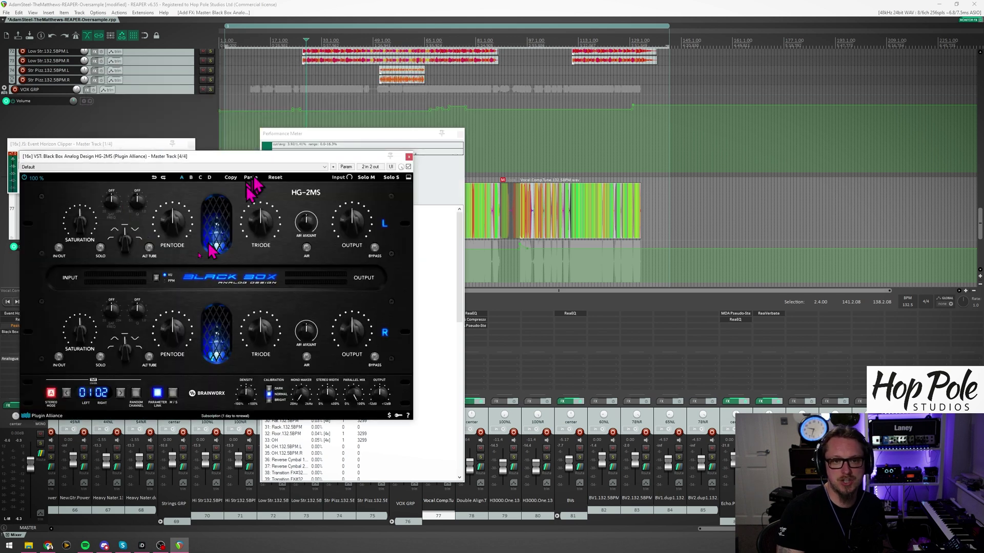
pyautogui.moveTo(126, 161); pyautogui.dragTo(601, 45)
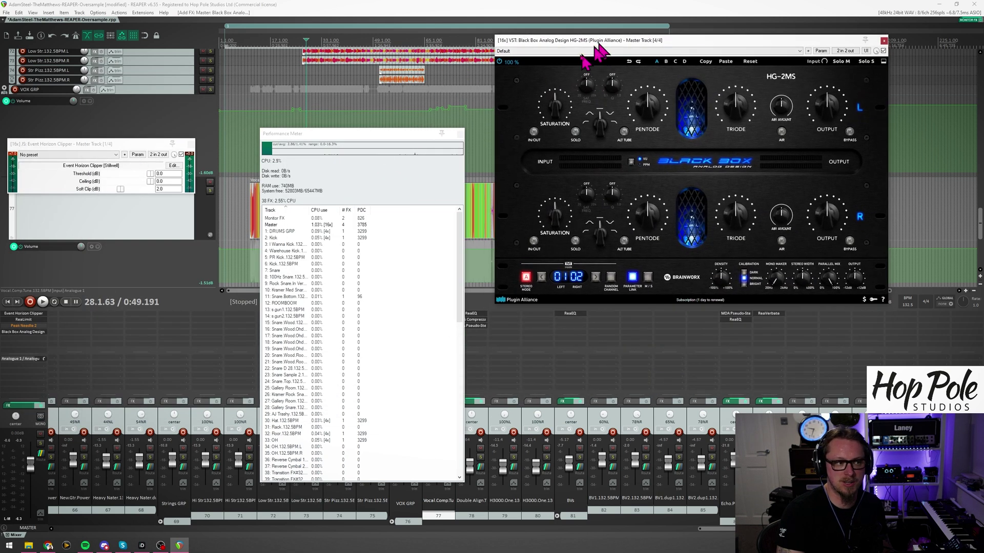
pyautogui.moveTo(3, 333); pyautogui.dragTo(22, 323)
# While the mix plays, engage and adjust the HG-2MS's Saturation, turn on Air, and check the master's CPU use.
pyautogui.click(836, 114)
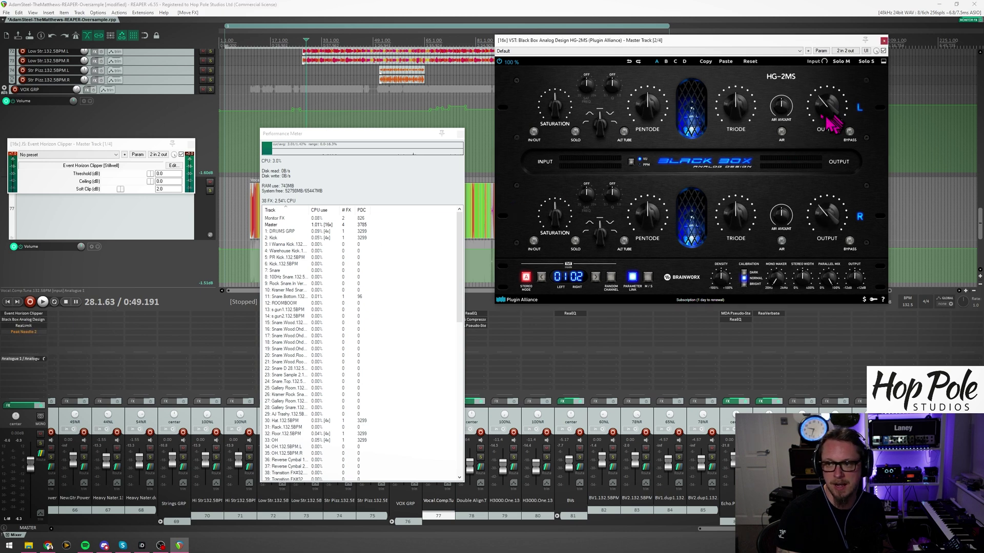
pyautogui.press('space')
pyautogui.moveTo(648, 41); pyautogui.dragTo(626, 62)
pyautogui.click(512, 152)
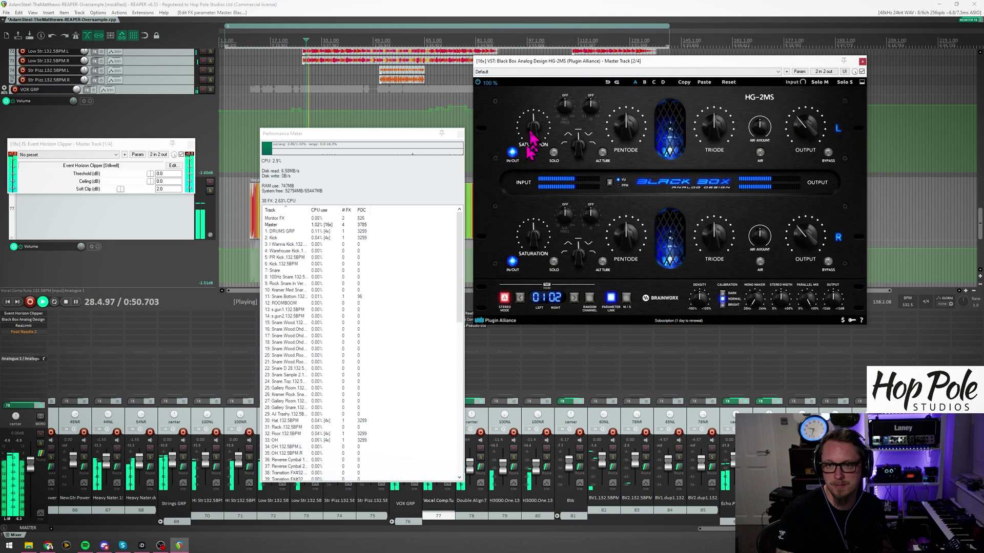
pyautogui.moveTo(532, 138); pyautogui.dragTo(537, 134)
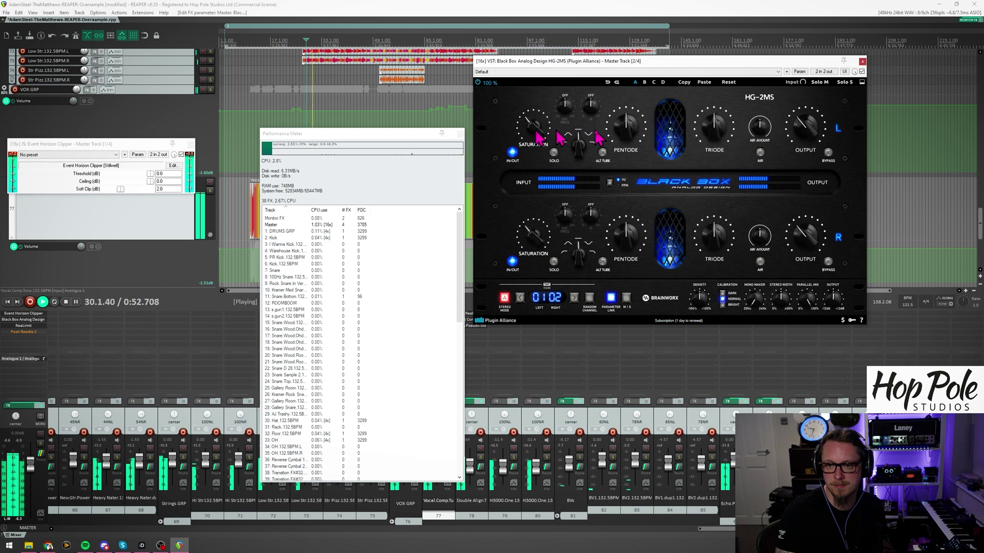
pyautogui.click(760, 152)
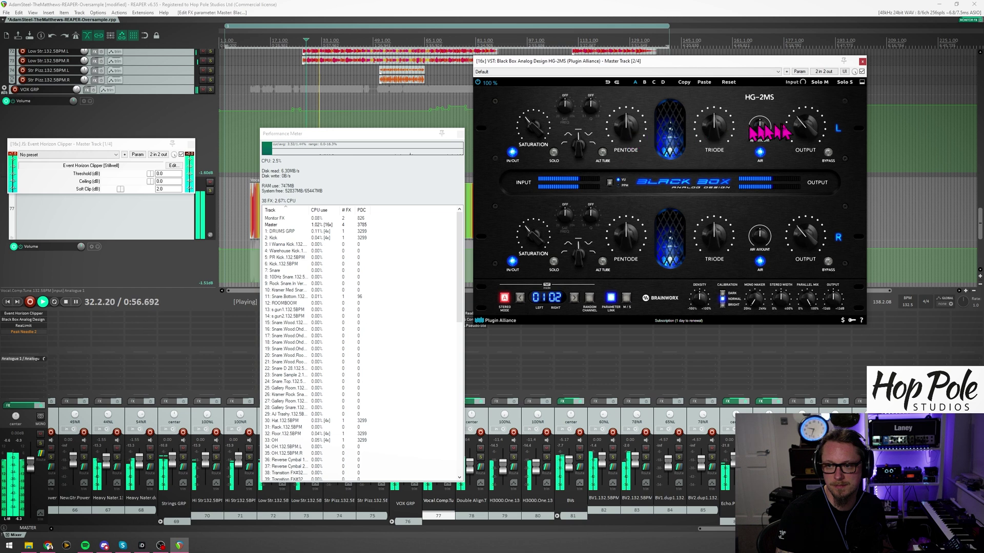
pyautogui.press('space')
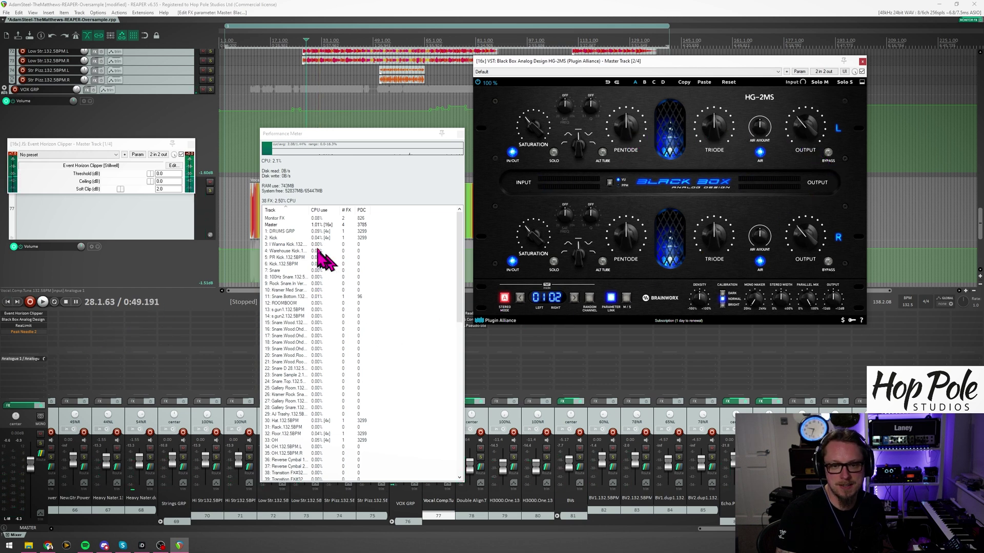
pyautogui.click(315, 225)
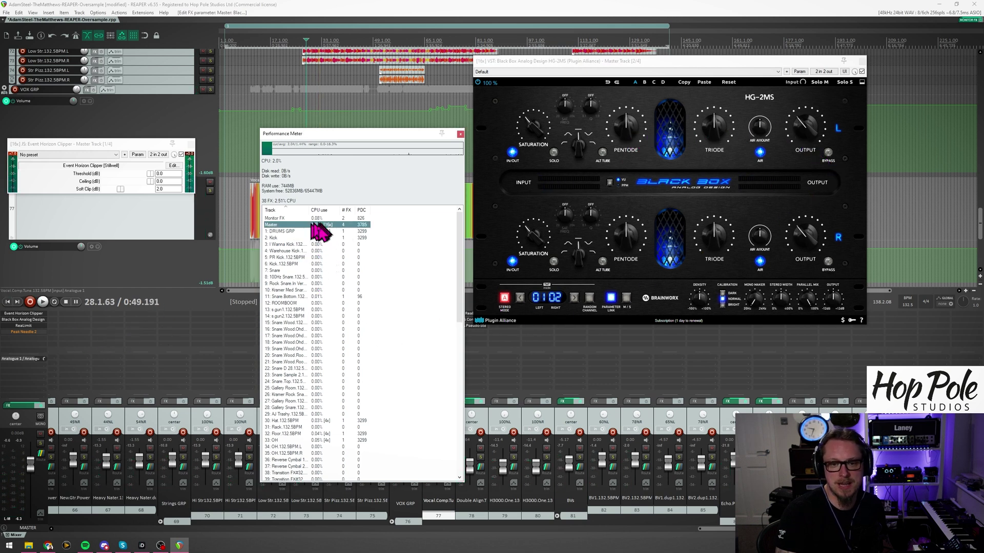
# Set the master's chain oversampling to No oversampling with HG-2MS loaded and play the mix to check CPU use.
pyautogui.click(787, 72)
pyautogui.moveTo(818, 204)
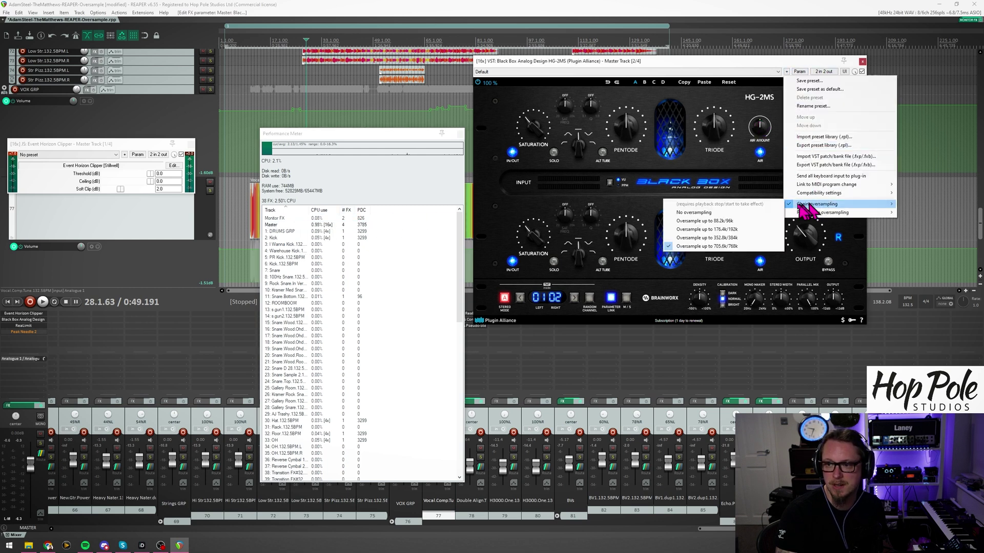
pyautogui.click(736, 212)
pyautogui.press('space')
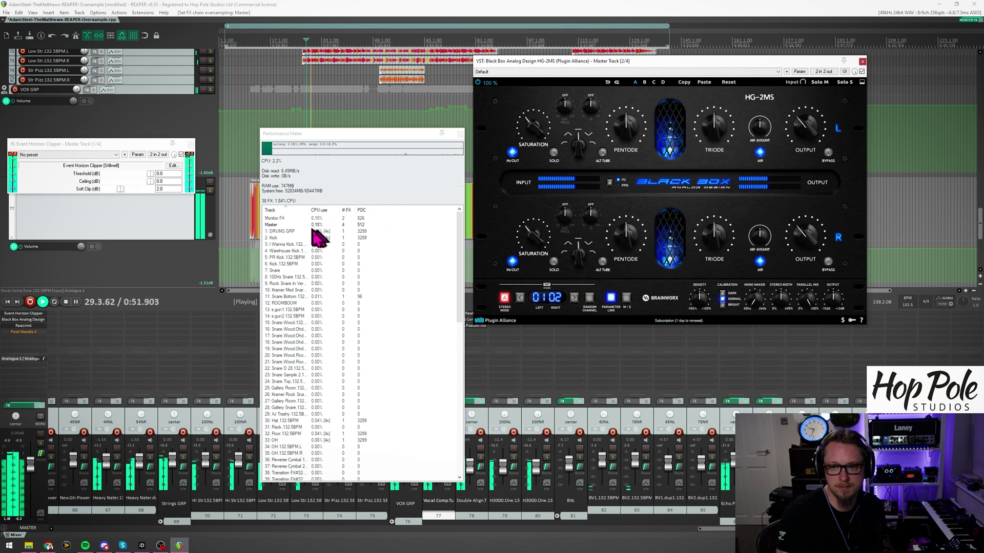
pyautogui.press('space')
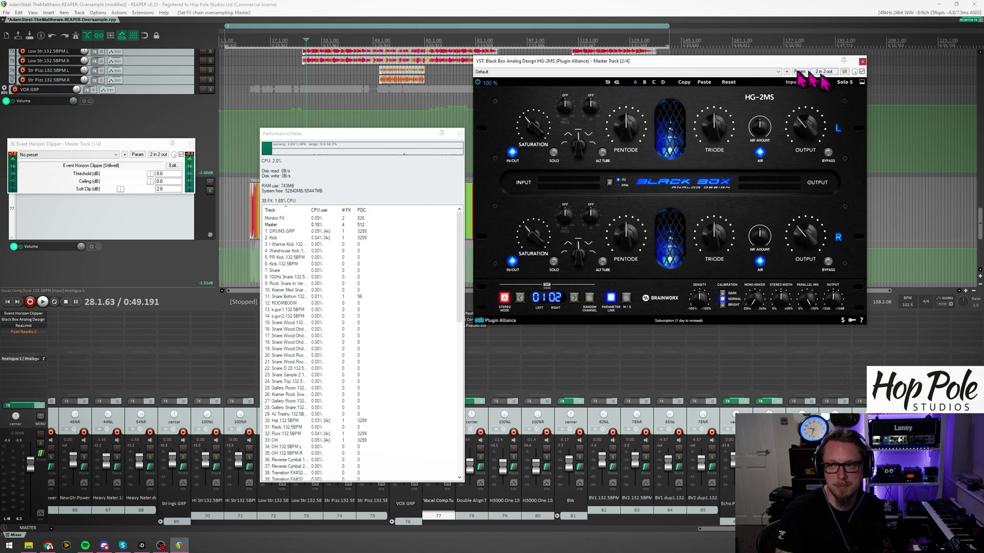
# Set the master's chain oversampling to Oversample up to 176.4k/192k and play the mix to compare CPU use.
pyautogui.click(787, 72)
pyautogui.moveTo(800, 204)
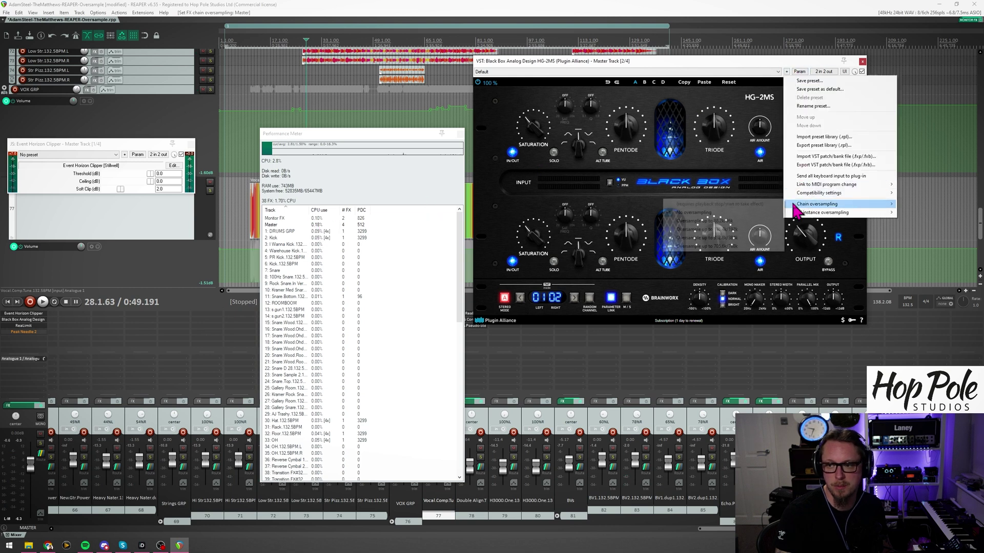
pyautogui.click(736, 221)
pyautogui.press('space')
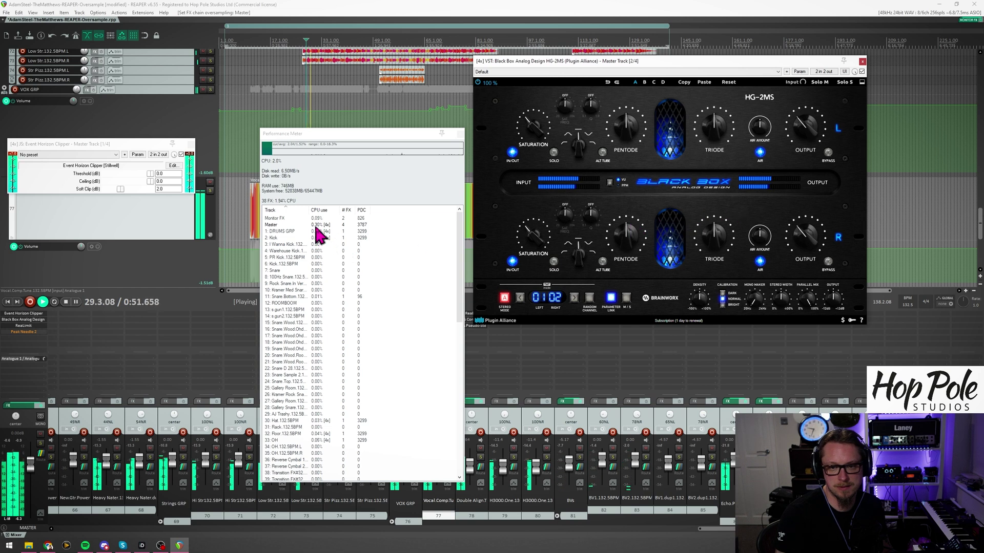
pyautogui.press('space')
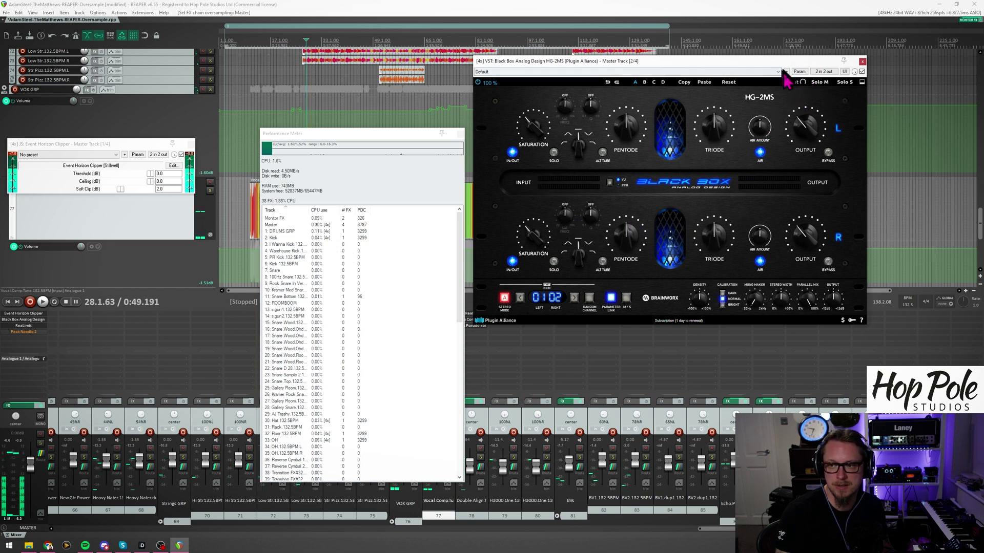
# Set the master's chain oversampling to Oversample up to 705.6k/768k with HG-2MS loaded to check its CPU use.
pyautogui.click(786, 71)
pyautogui.moveTo(819, 204)
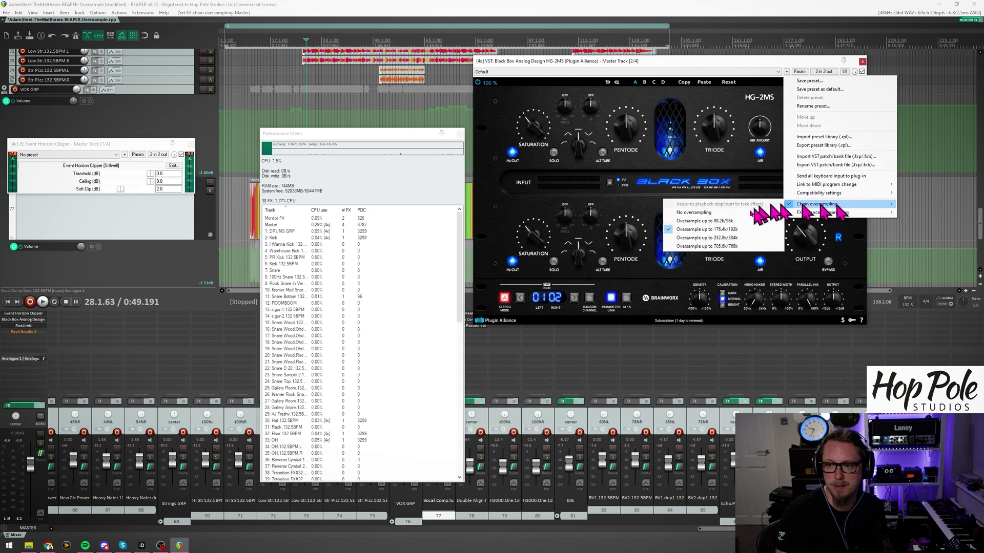
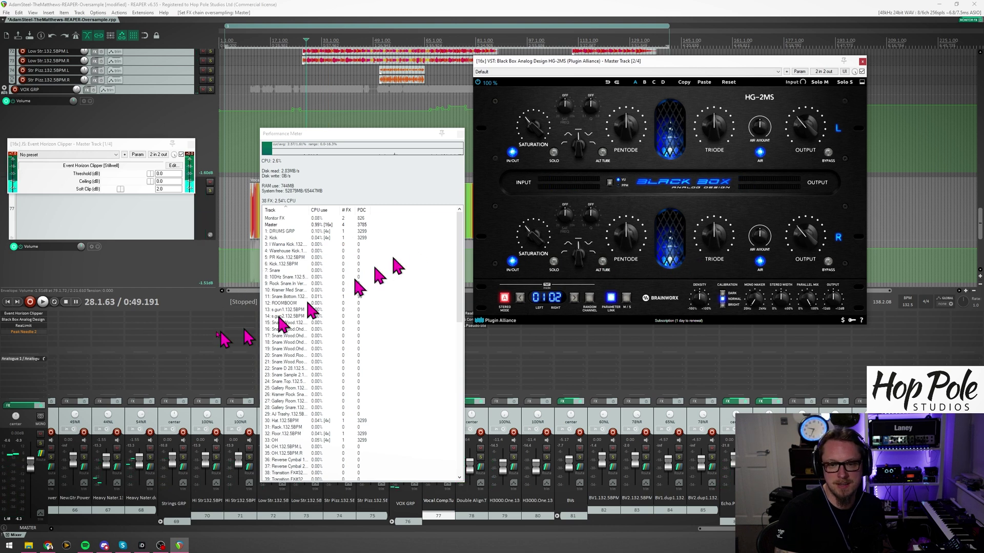
# Add Shadow Hills Class A Mastering Comp to the master track and place it directly after HG-2MS.
pyautogui.doubleClick(13, 344)
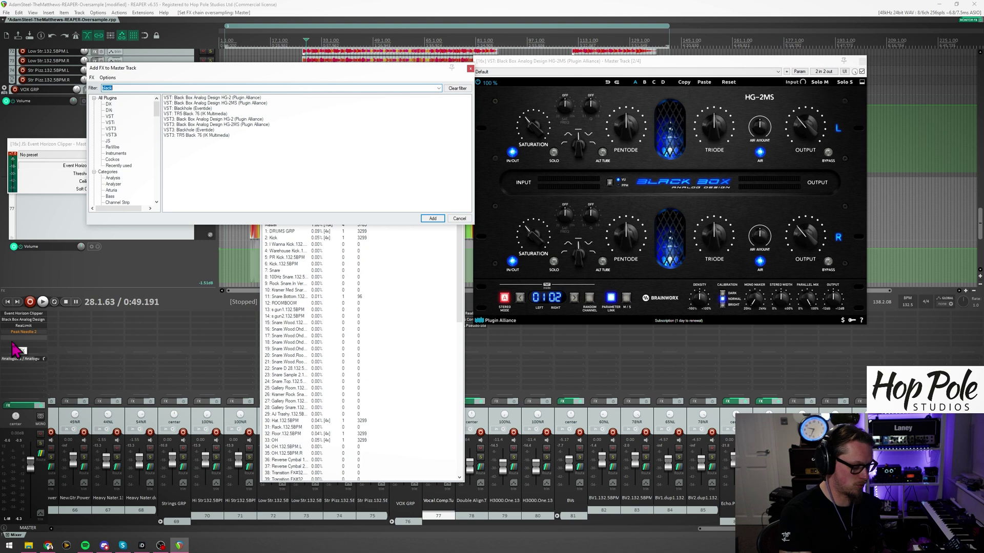
pyautogui.write('shad')
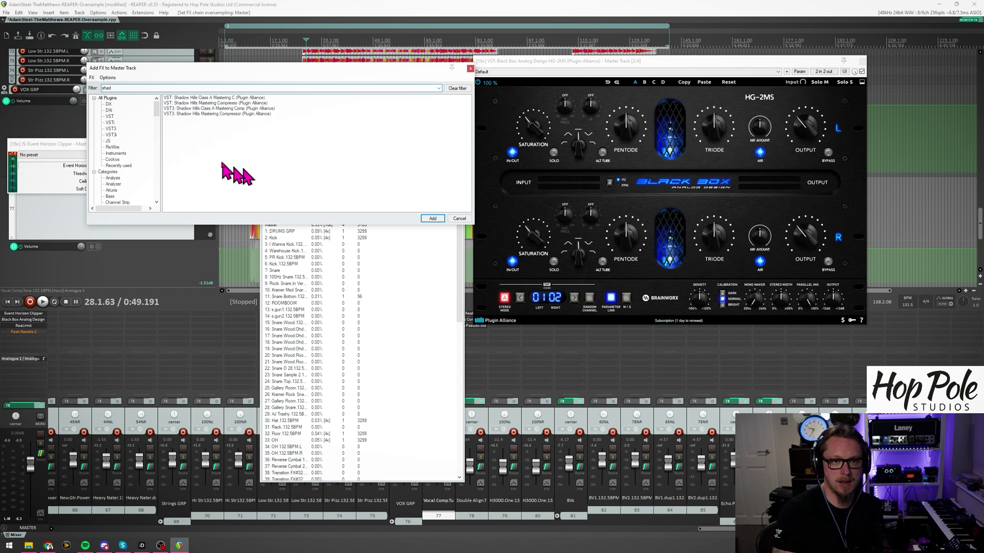
pyautogui.doubleClick(188, 109)
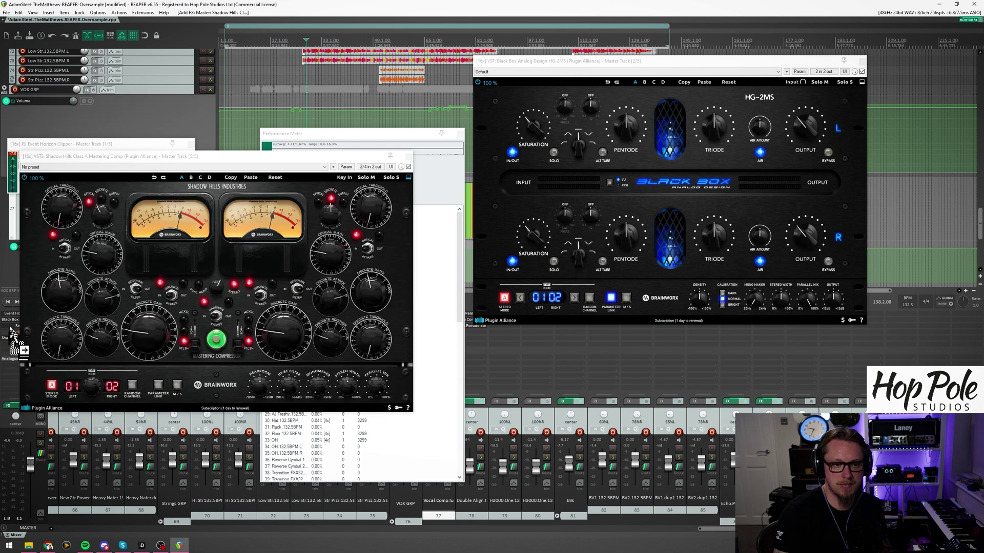
pyautogui.moveTo(125, 156); pyautogui.dragTo(362, 137)
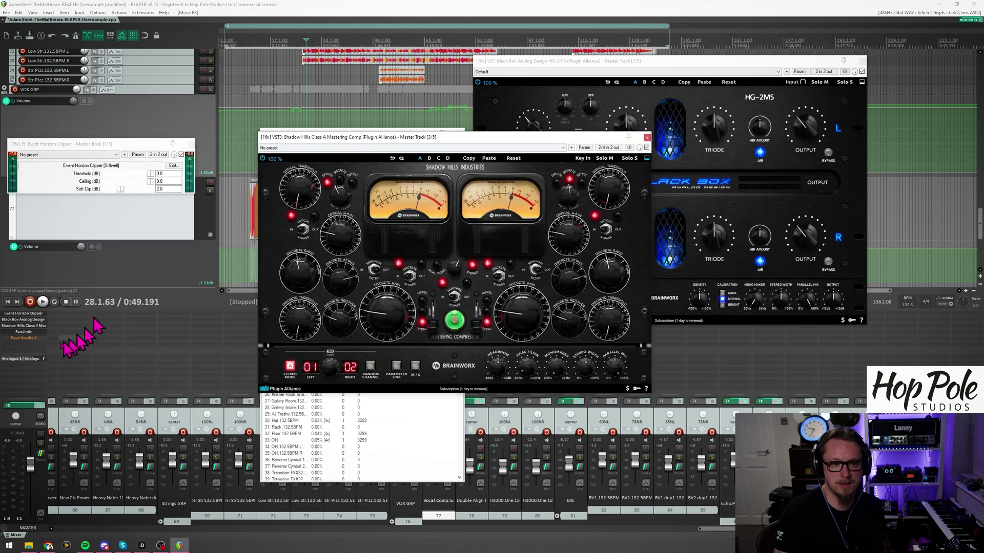
# Bypass the master's Event Horizon Clipper and ReaLimit, and add Kazrog True Iron directly after the Shadow Hills compressor.
pyautogui.keyDown('ctrl'); pyautogui.click(22, 333); pyautogui.keyUp('ctrl')
pyautogui.doubleClick(23, 348)
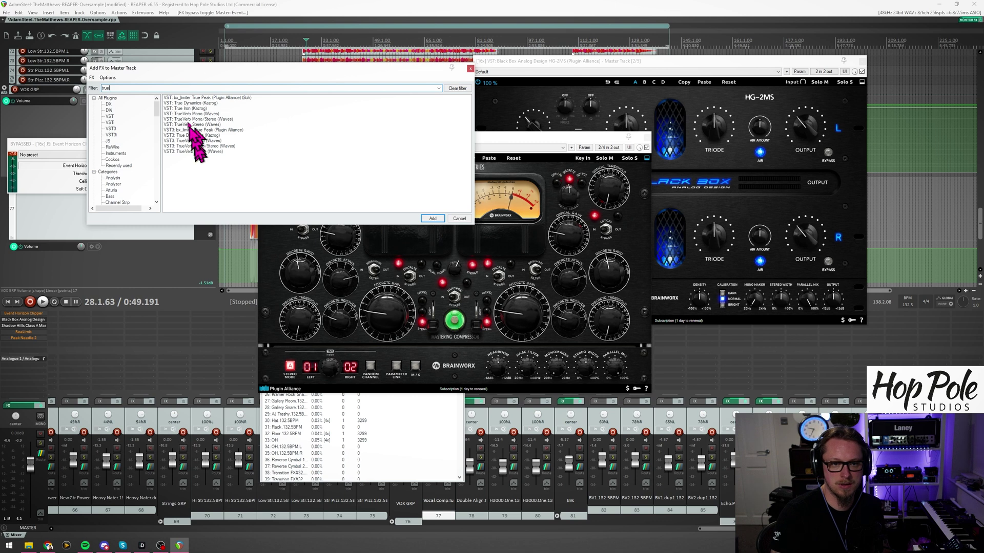
pyautogui.doubleClick(187, 108)
pyautogui.moveTo(194, 152); pyautogui.dragTo(646, 236)
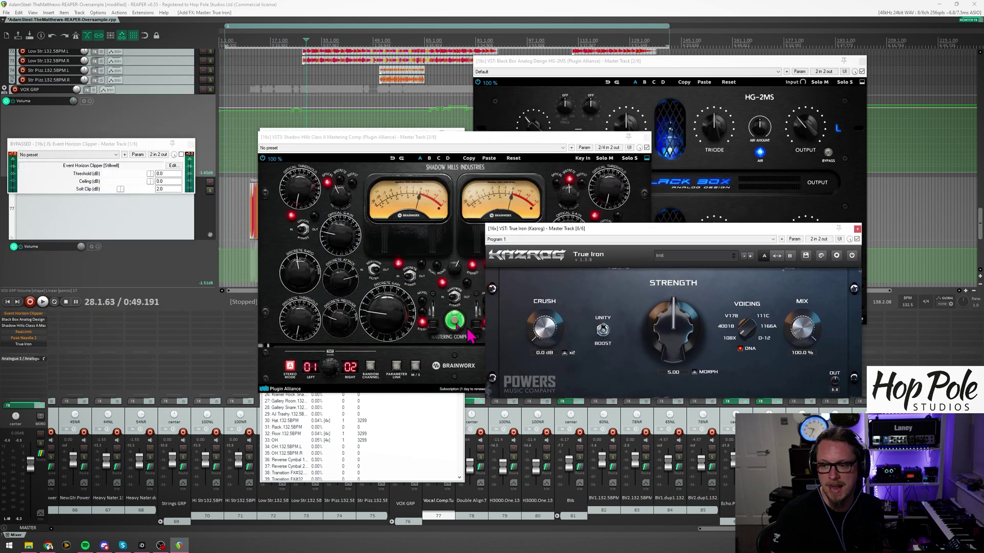
pyautogui.moveTo(16, 343); pyautogui.dragTo(20, 334)
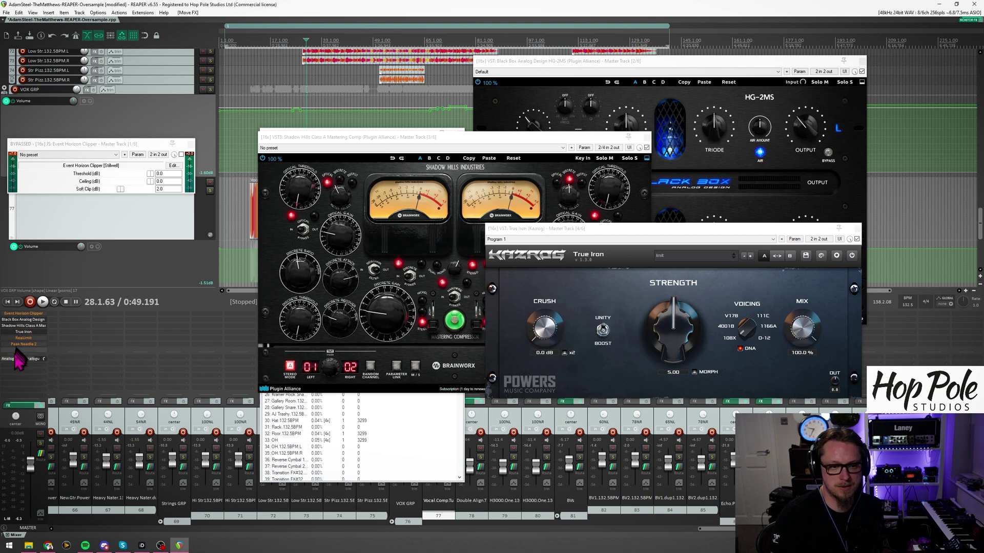
# Add SubMission Audio Flatline at the end of the master chain and arrange its window and the Performance Meter side by side.
pyautogui.doubleClick(16, 349)
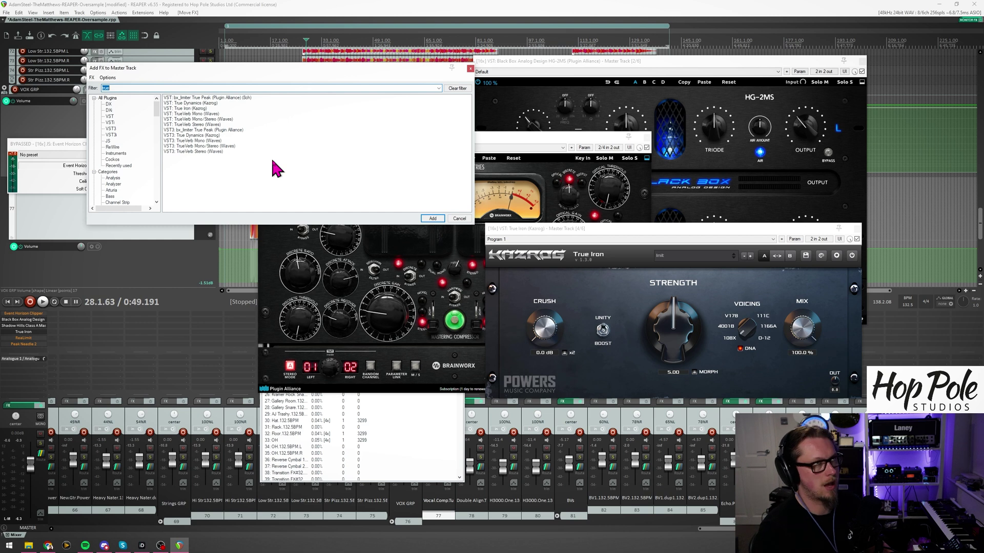
pyautogui.write('flat')
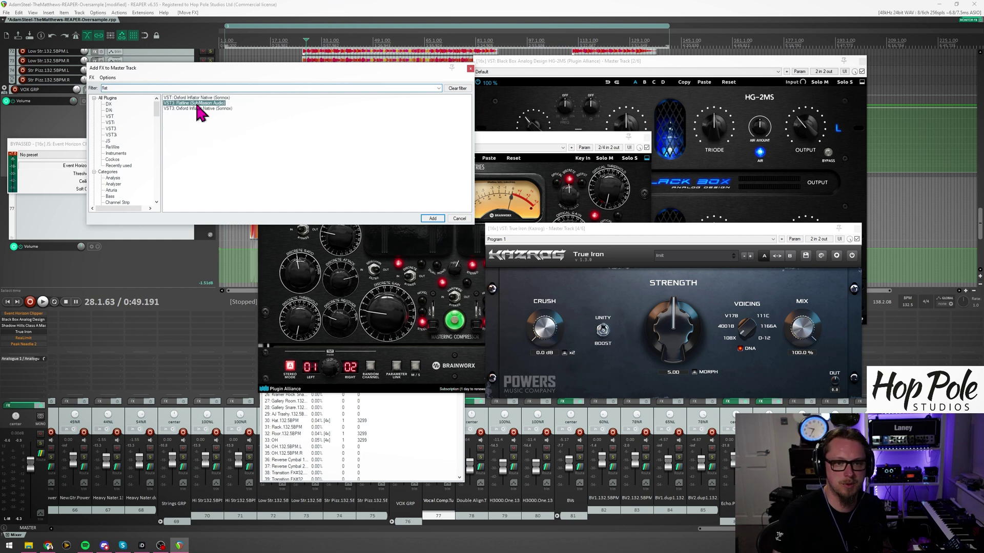
pyautogui.press('Return')
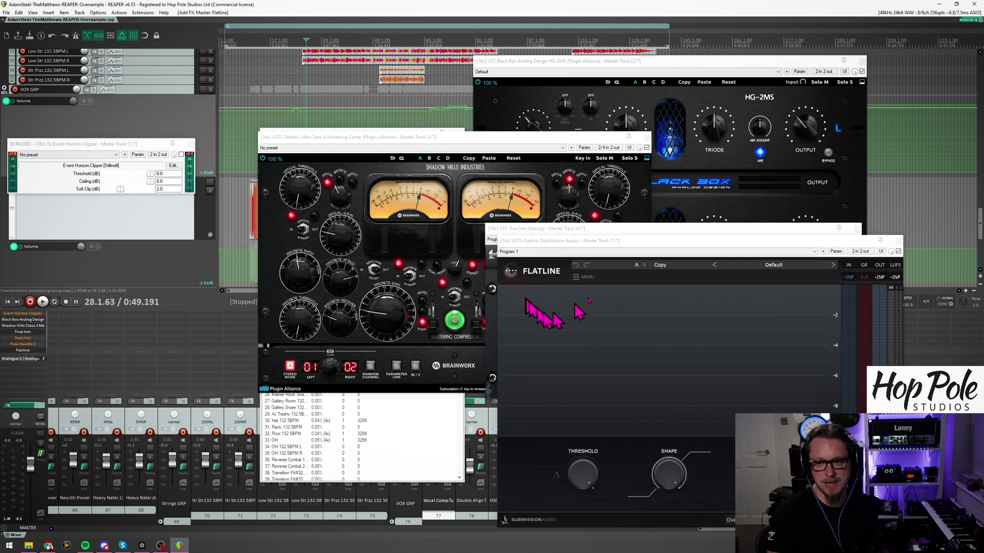
pyautogui.moveTo(603, 250); pyautogui.dragTo(608, 114)
pyautogui.click(359, 447)
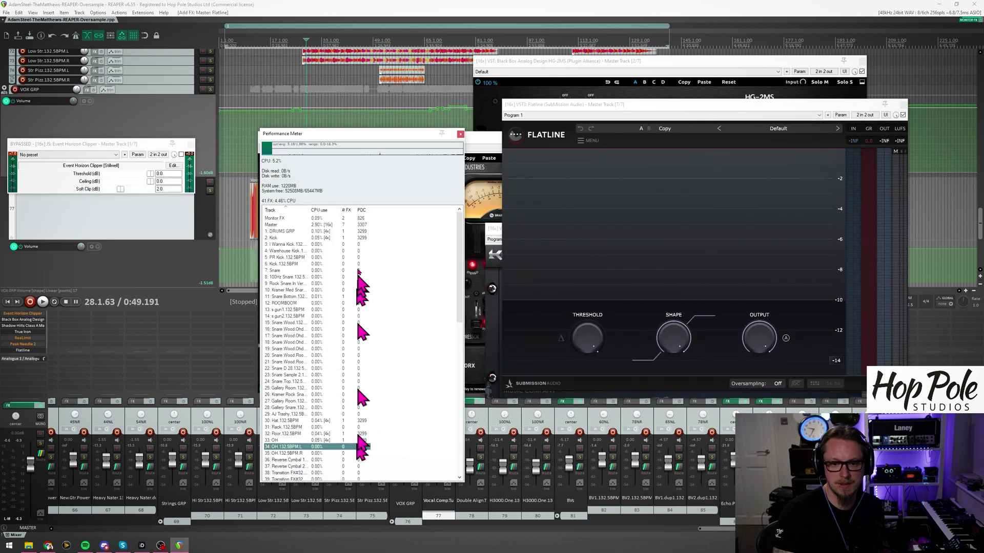
pyautogui.moveTo(325, 134); pyautogui.dragTo(226, 71)
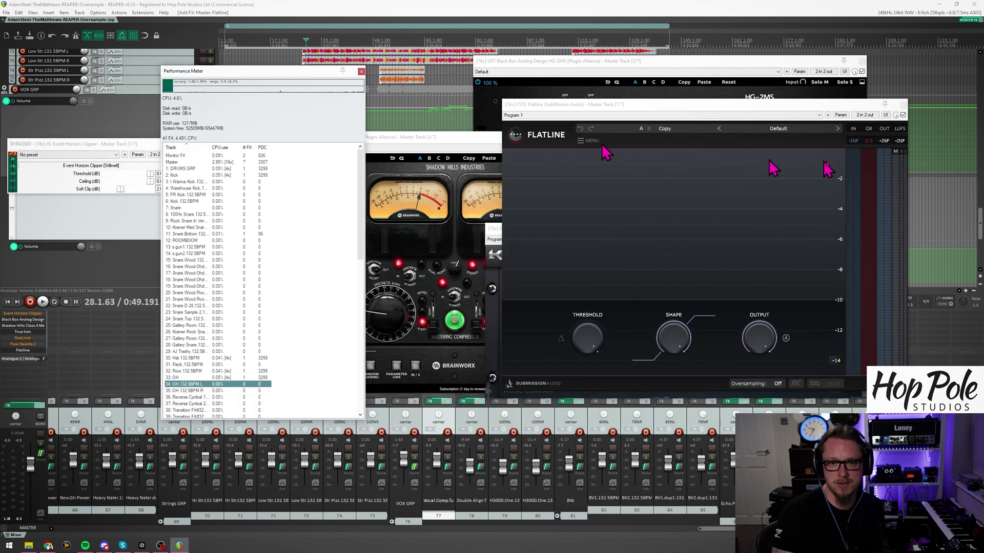
# Set the master's chain oversampling to No oversampling with all the added plug-ins and play the mix to check CPU use.
pyautogui.click(841, 114)
pyautogui.moveTo(836, 248)
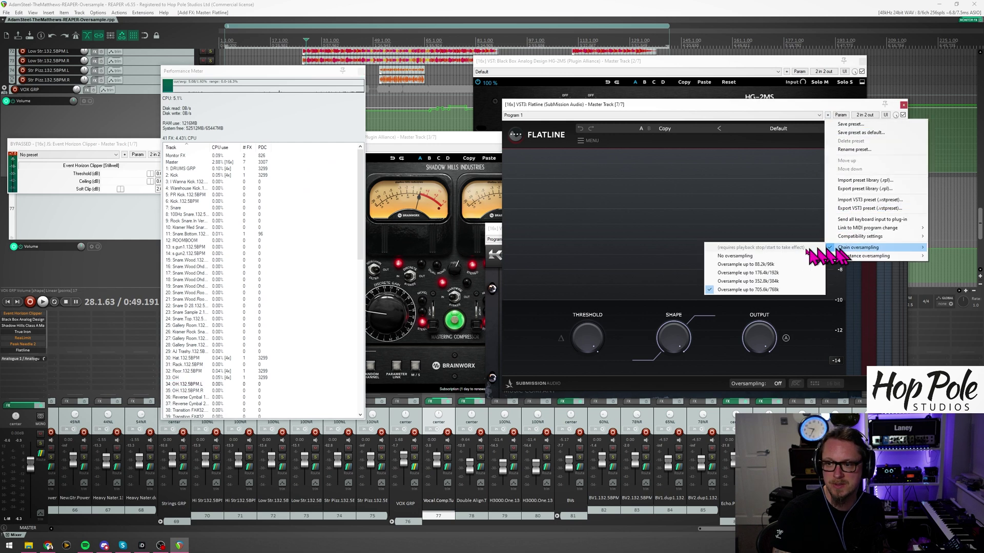
pyautogui.click(787, 256)
pyautogui.press('space')
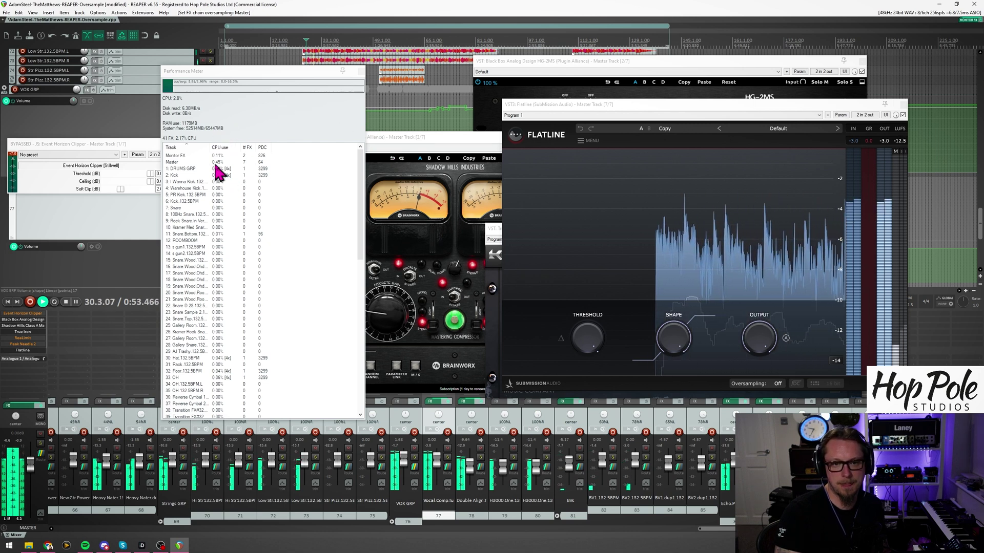
# Set the master's chain oversampling to Oversample up to 705.6k/768k and play the mix to compare the master's CPU use.
pyautogui.click(827, 115)
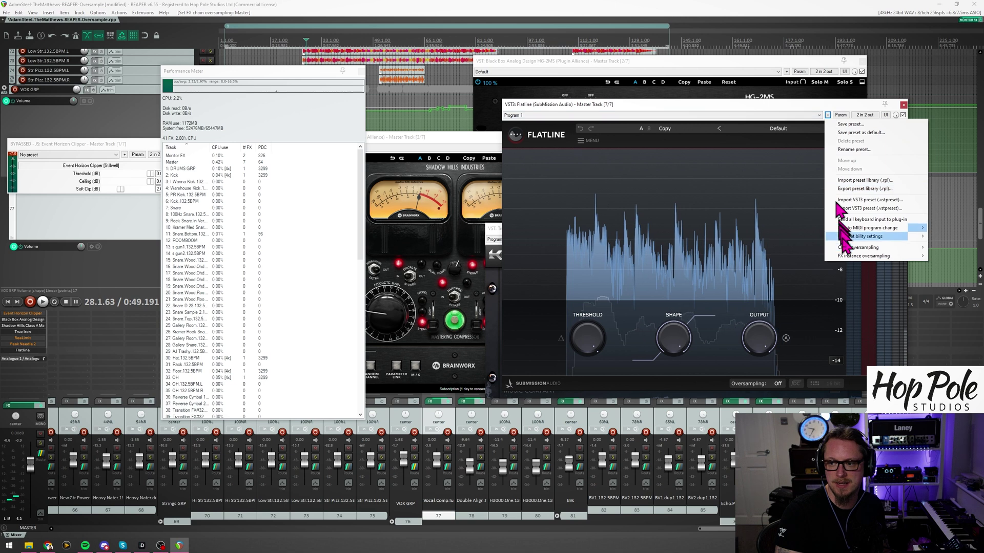
pyautogui.moveTo(841, 248)
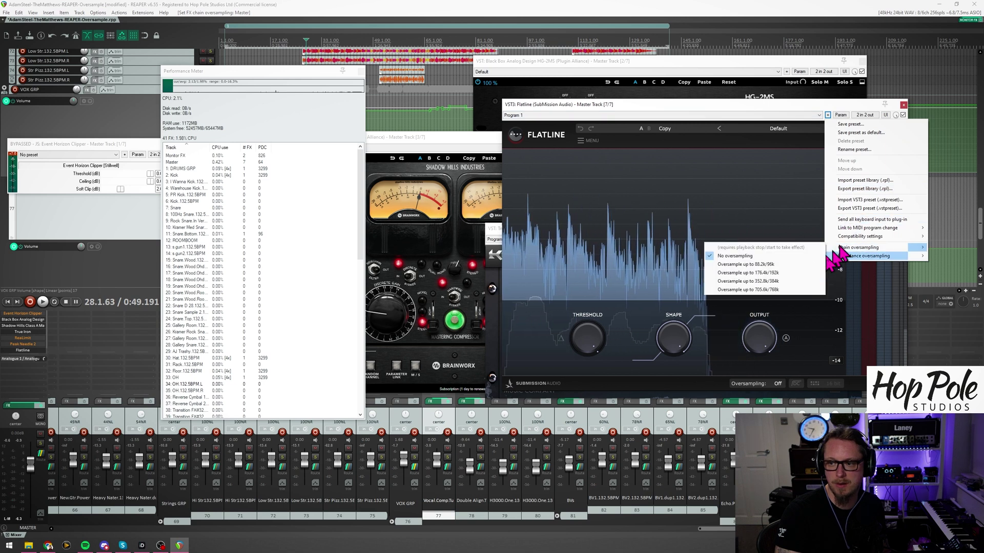
pyautogui.click(758, 289)
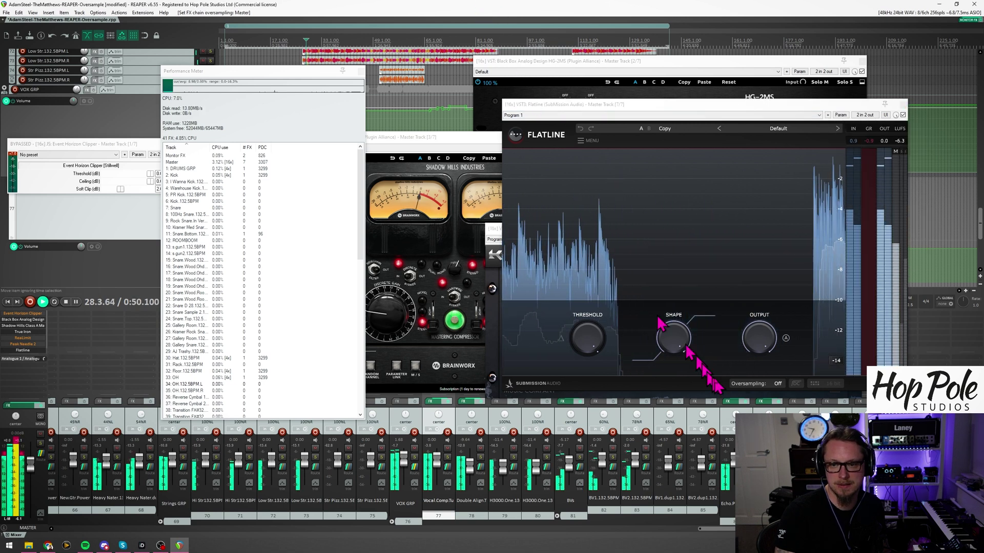
pyautogui.click(215, 162)
# Bypass True Iron while the mix plays to check its share of the master's CPU use, and stop playback.
pyautogui.moveTo(747, 104); pyautogui.dragTo(725, 144)
pyautogui.click(857, 239)
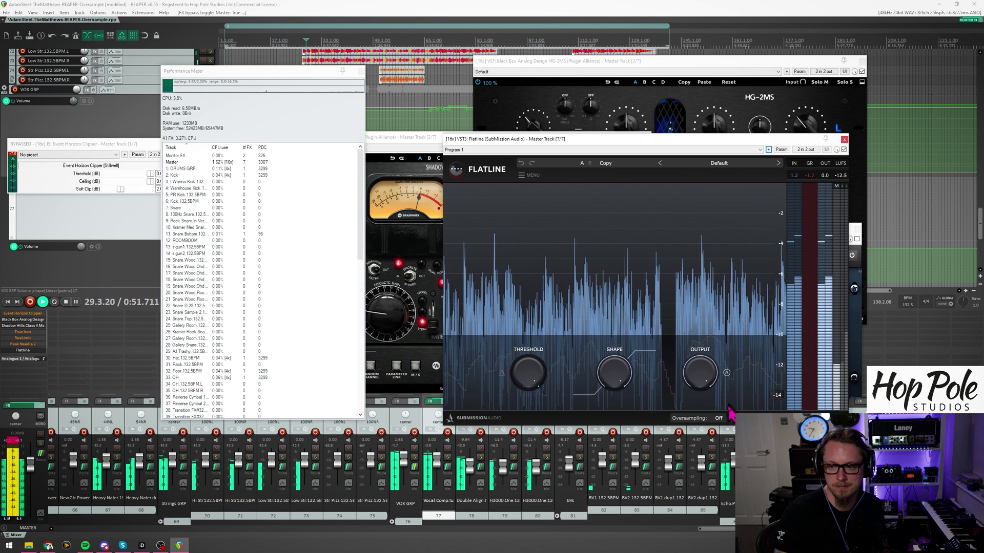
pyautogui.press('space')
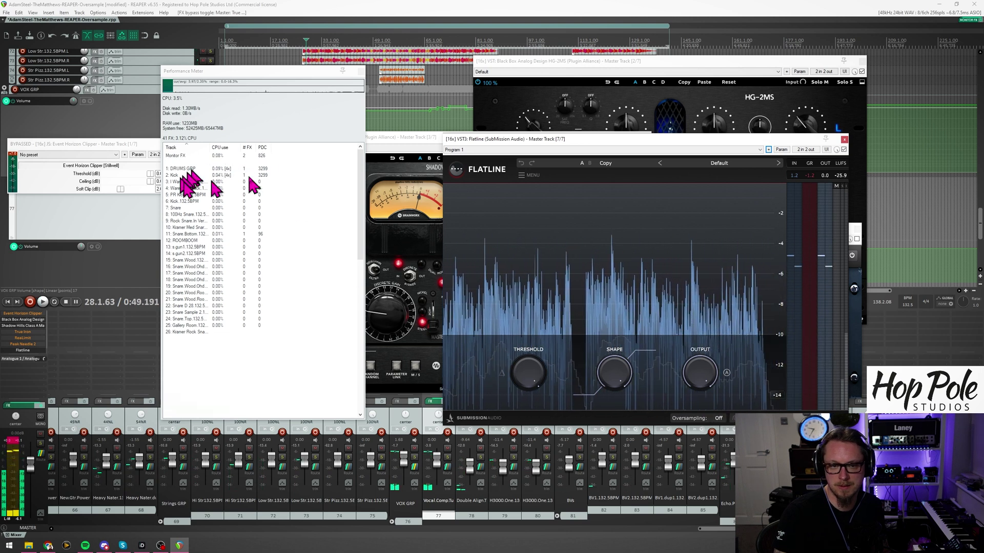
# Set the master's chain oversampling to Oversample up to 352.8k/384k, re-enable True Iron and play the mix to check CPU use.
pyautogui.moveTo(768, 143); pyautogui.dragTo(758, 135)
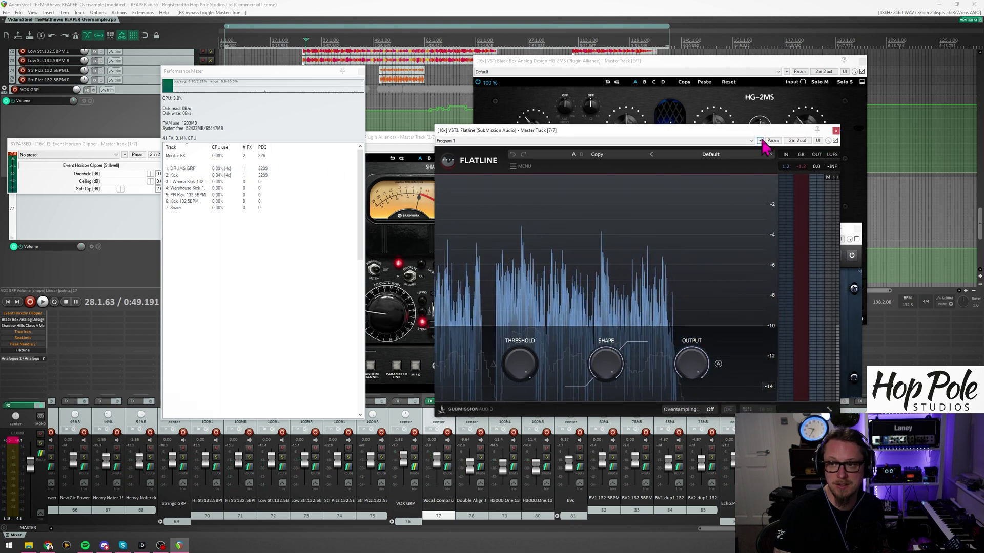
pyautogui.click(761, 140)
pyautogui.moveTo(801, 274)
pyautogui.click(877, 305)
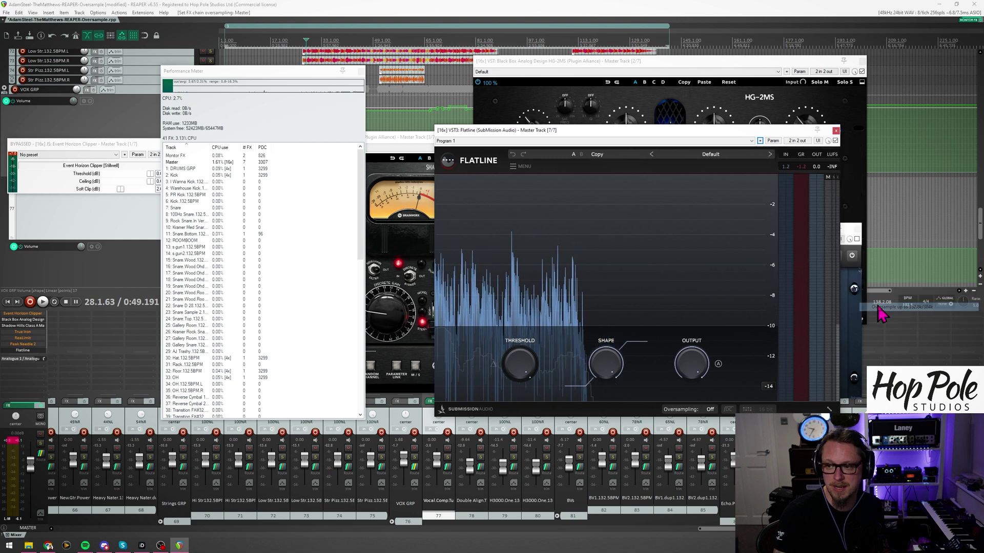
pyautogui.click(857, 239)
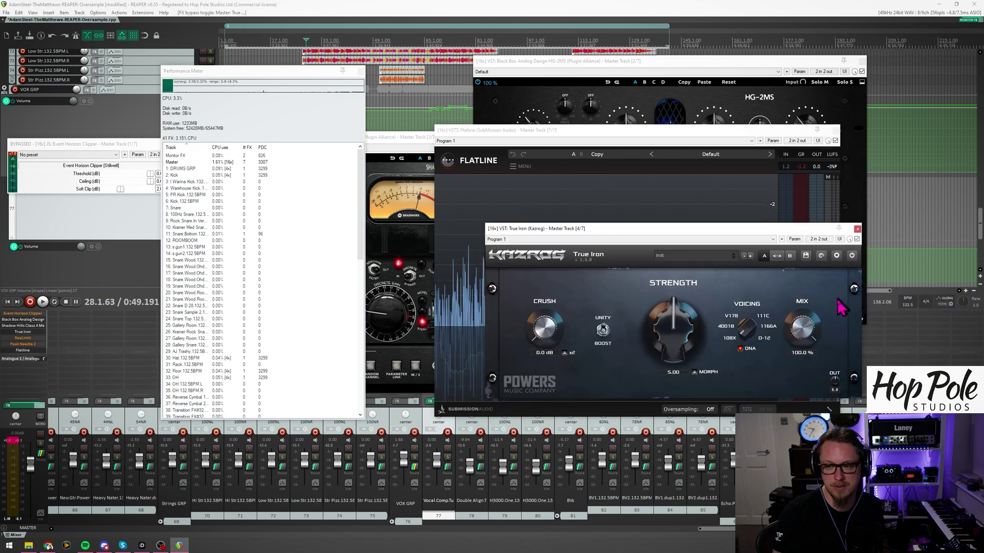
pyautogui.press('space')
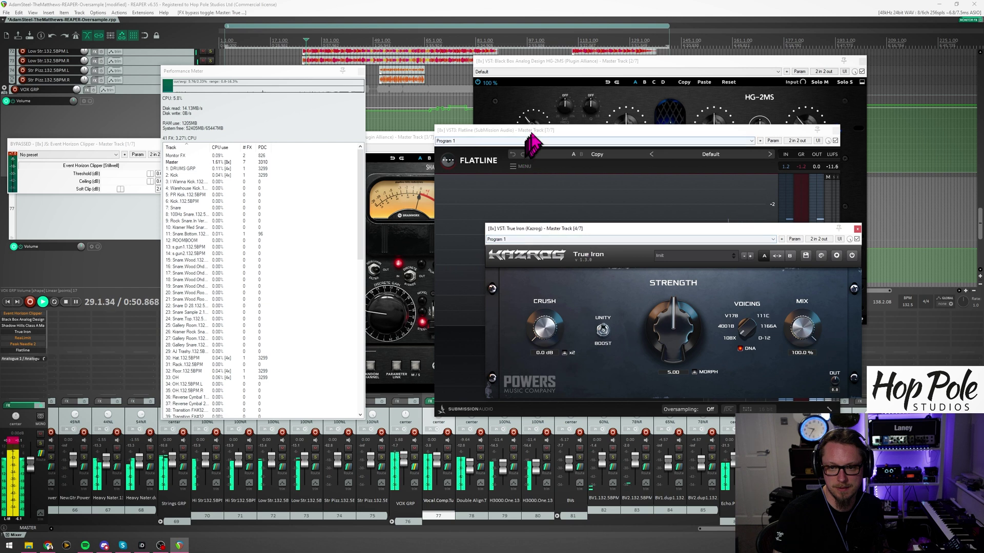
# Bring Flatline into view, lower its Threshold and adjust its Output while the mix plays, and stop playback.
pyautogui.moveTo(527, 133); pyautogui.dragTo(500, 128)
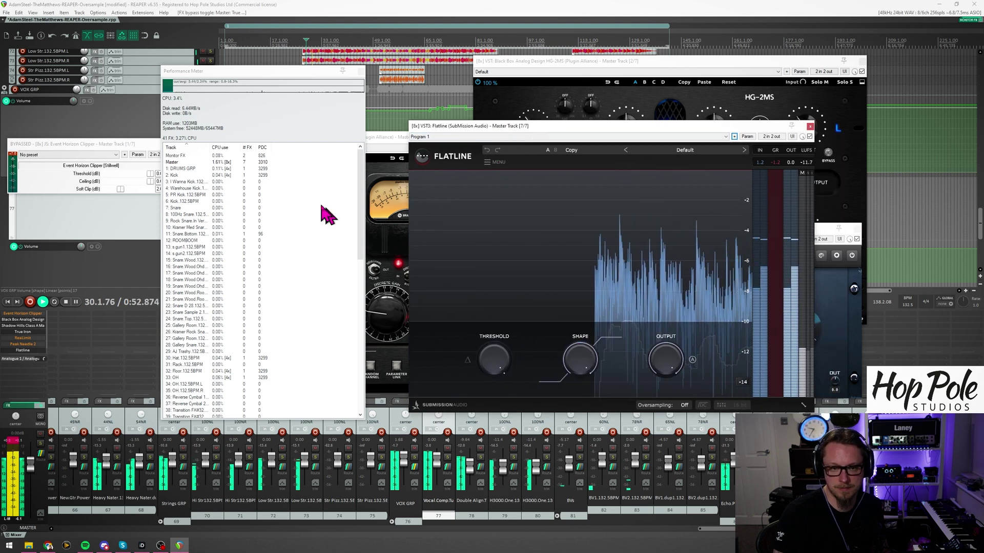
pyautogui.moveTo(494, 356); pyautogui.dragTo(499, 374)
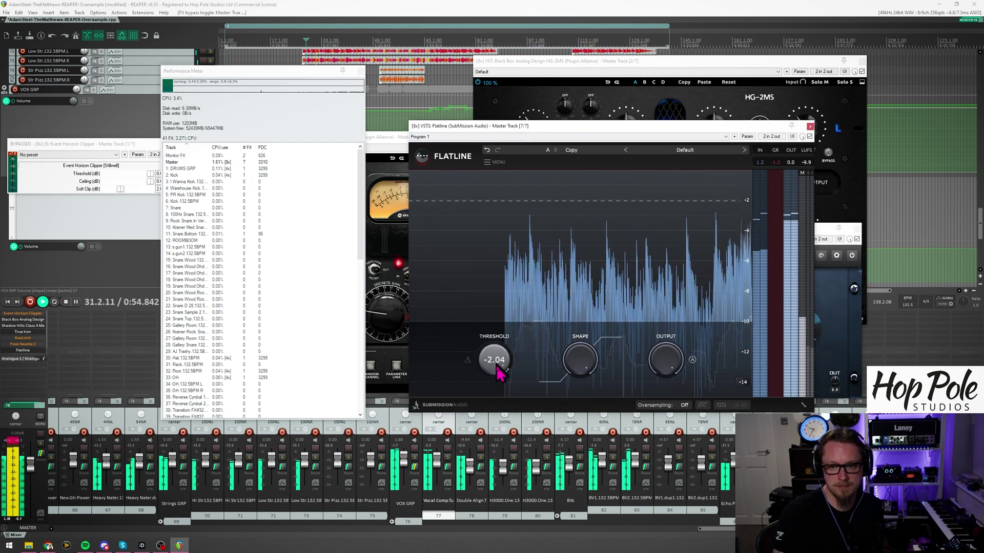
pyautogui.moveTo(665, 361); pyautogui.dragTo(666, 376)
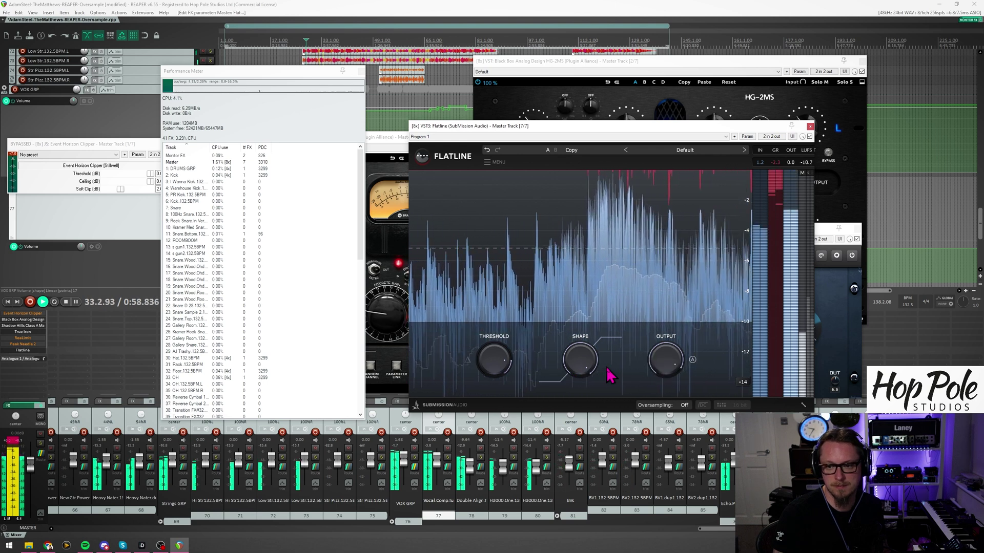
pyautogui.press('space')
# Try Flatline's own oversampling at 16x, return it to Off, and compare the master's CPU use in the Performance Meter.
pyautogui.click(684, 405)
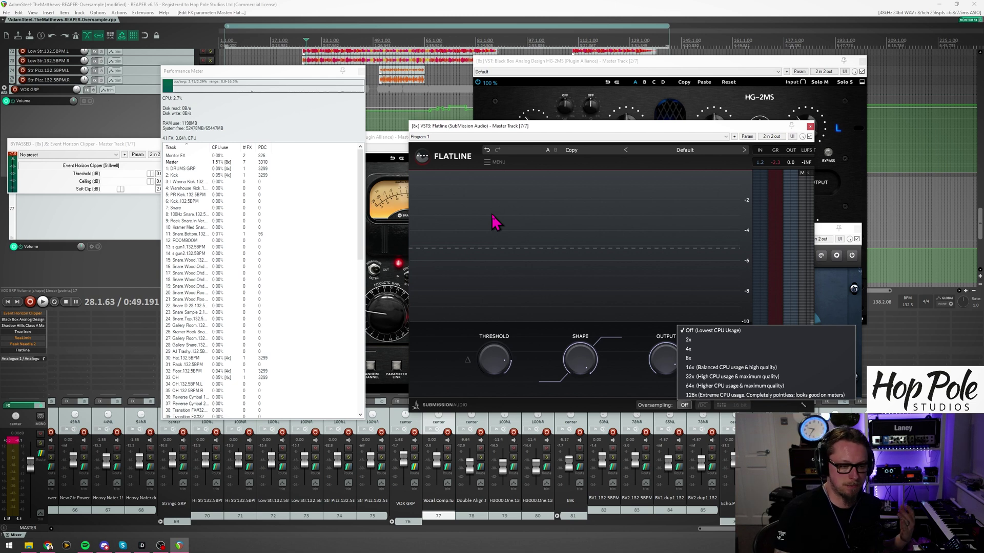
pyautogui.click(711, 368)
pyautogui.click(687, 405)
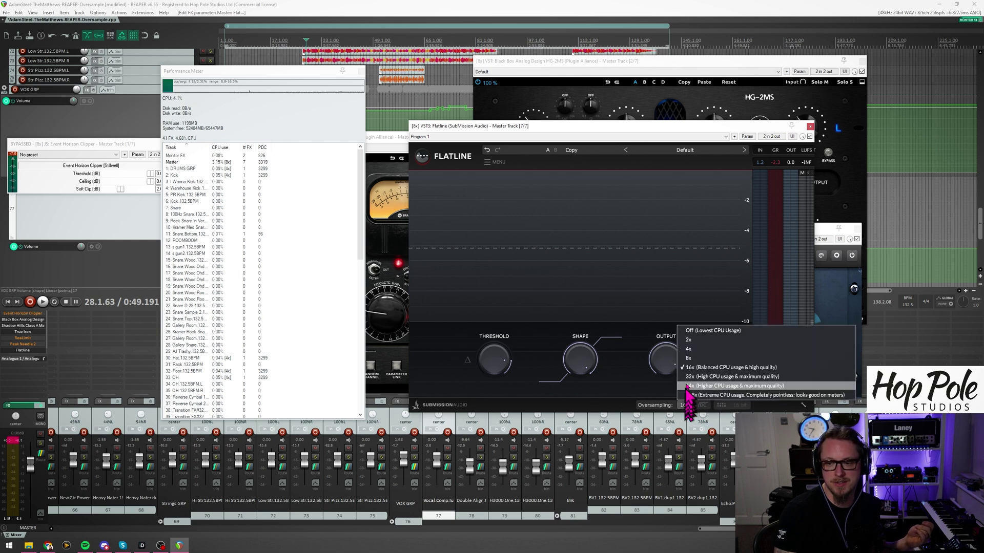
pyautogui.click(693, 330)
pyautogui.click(684, 405)
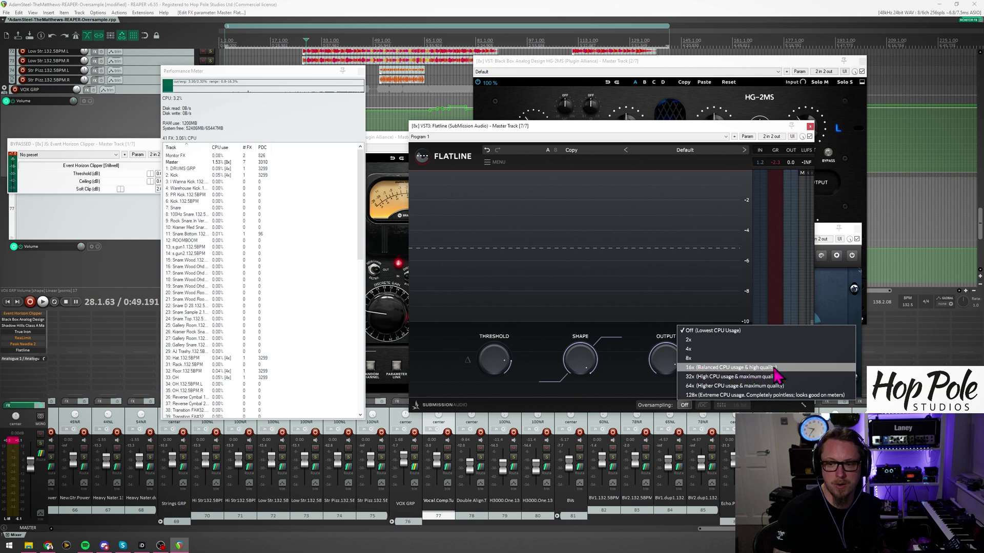
pyautogui.click(501, 250)
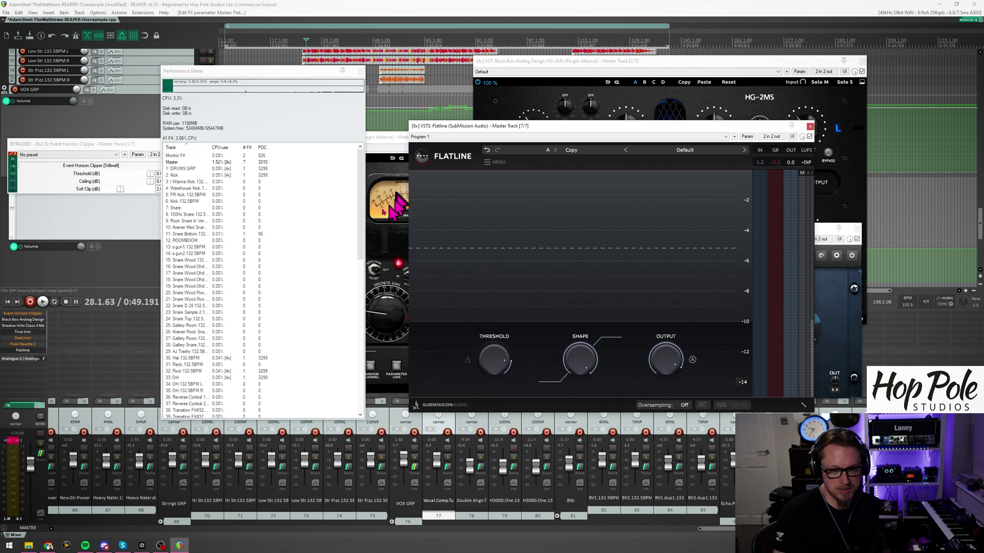
pyautogui.click(211, 163)
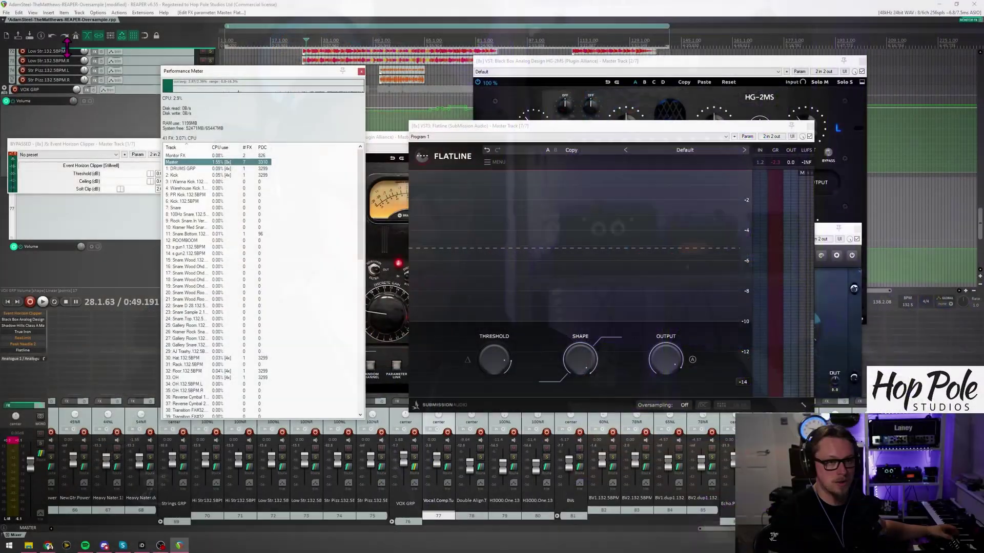
# Open the project settings and move the dialog higher so its resample mode options are clearly visible.
pyautogui.click(6, 12)
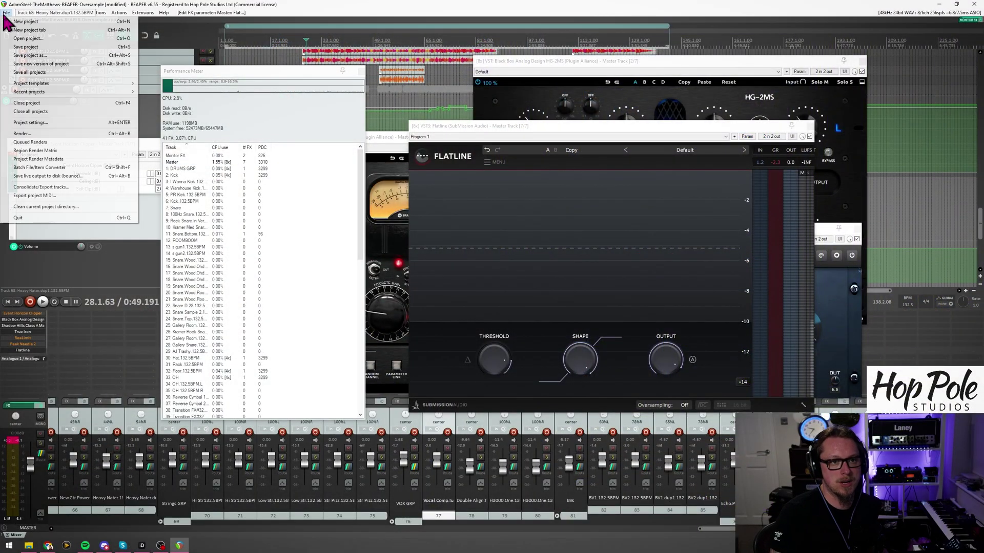
pyautogui.click(28, 124)
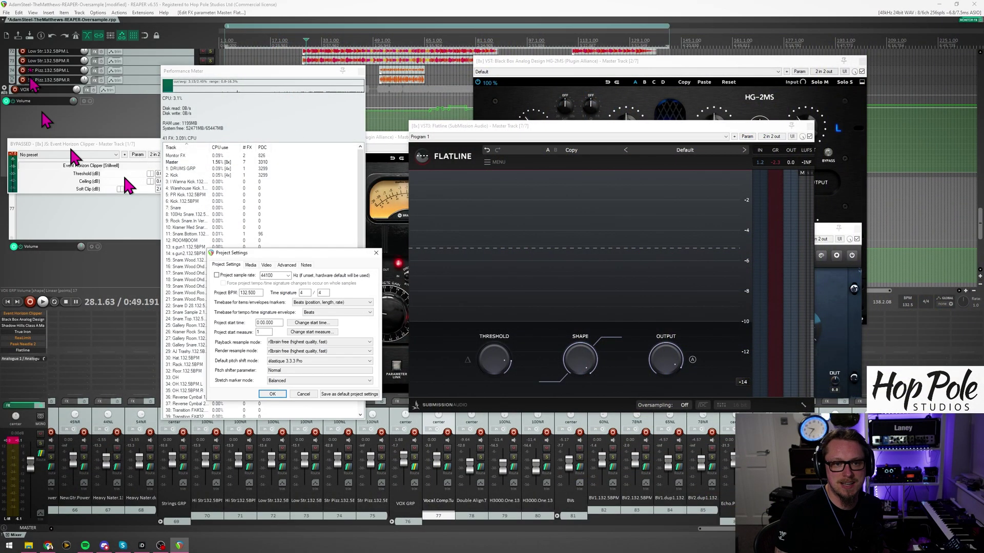
pyautogui.moveTo(286, 253); pyautogui.dragTo(323, 171)
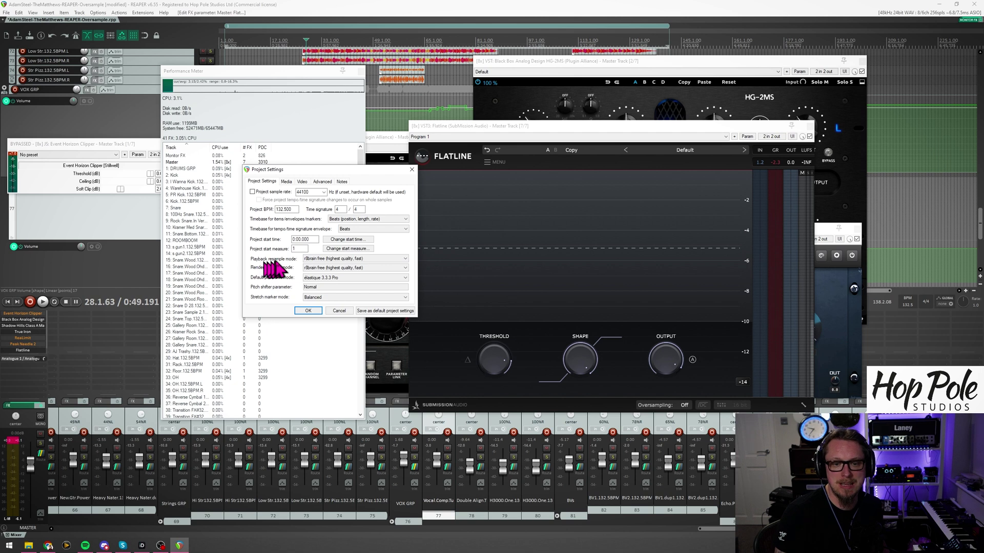
# Try Sinc Interpolation: 64pt (medium quality) as the playback resample mode and return it to r8brain free (highest quality, fast).
pyautogui.click(306, 259)
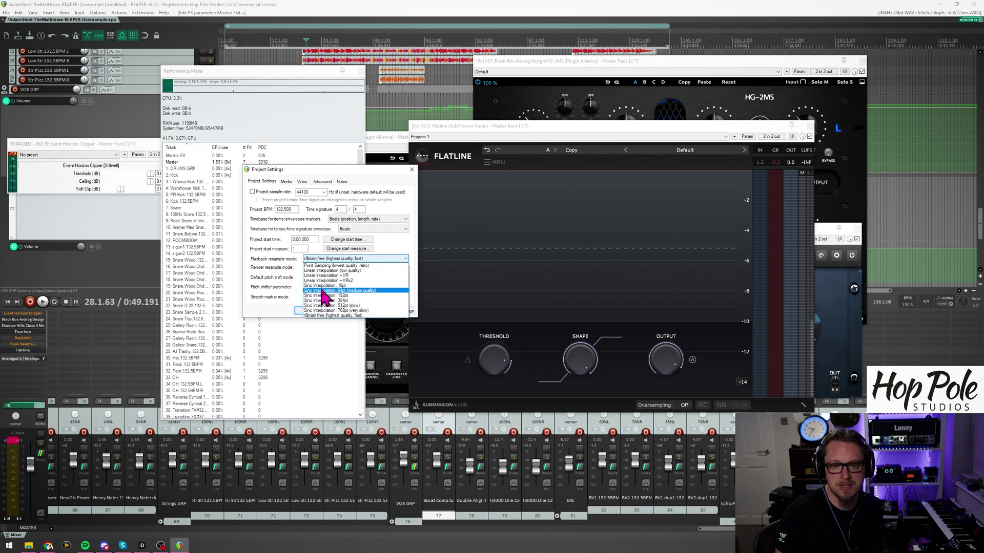
pyautogui.click(323, 290)
pyautogui.click(321, 268)
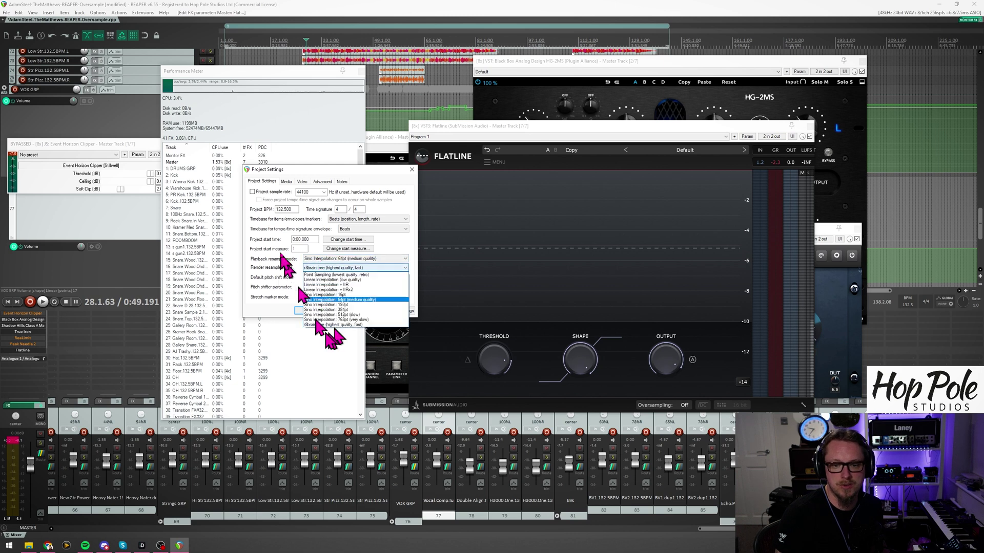
pyautogui.click(305, 259)
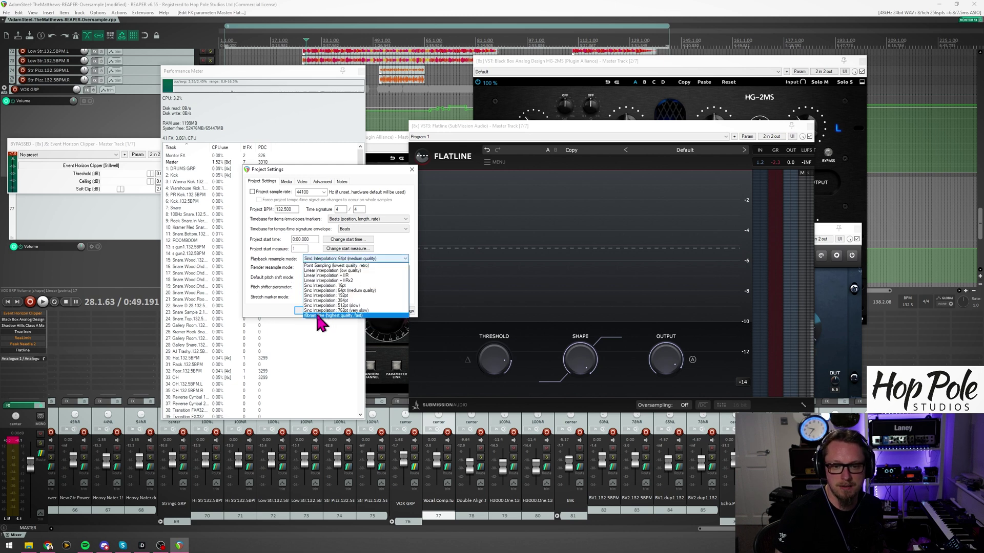
pyautogui.click(318, 316)
pyautogui.click(323, 258)
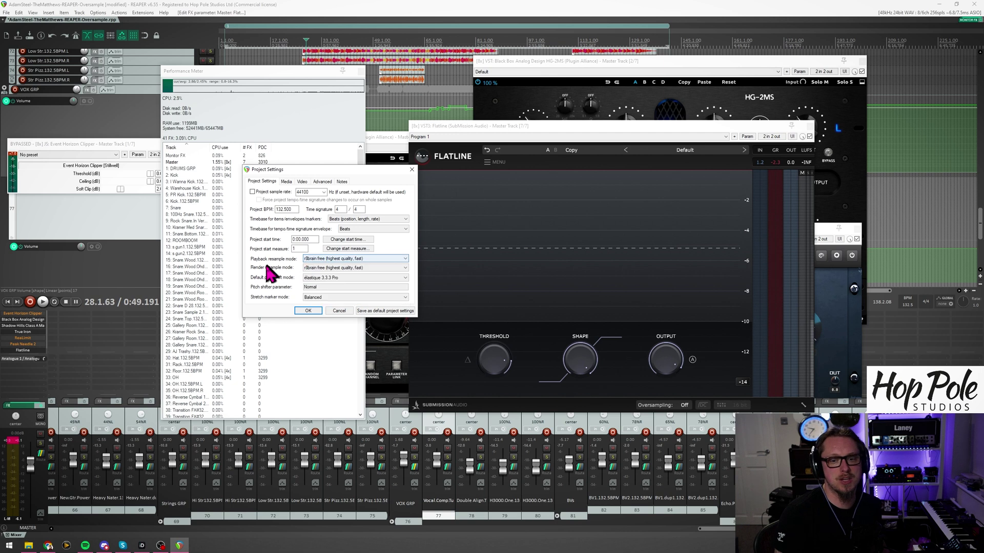
# Apply Sinc Interpolation: 768pt (very slow) for both playback and render resample modes, and play the mix to check the master's CPU use.
pyautogui.click(319, 259)
pyautogui.click(318, 310)
pyautogui.click(321, 268)
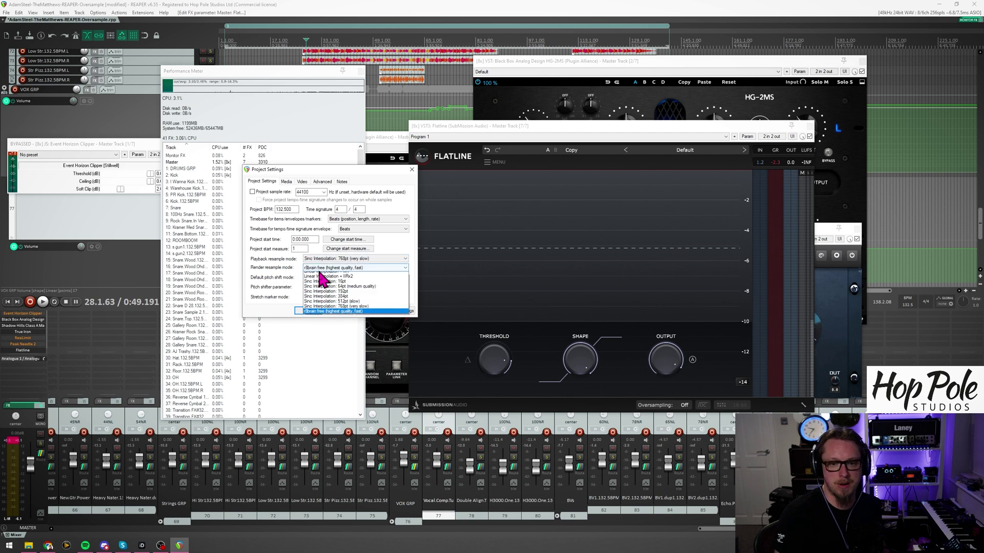
pyautogui.click(318, 320)
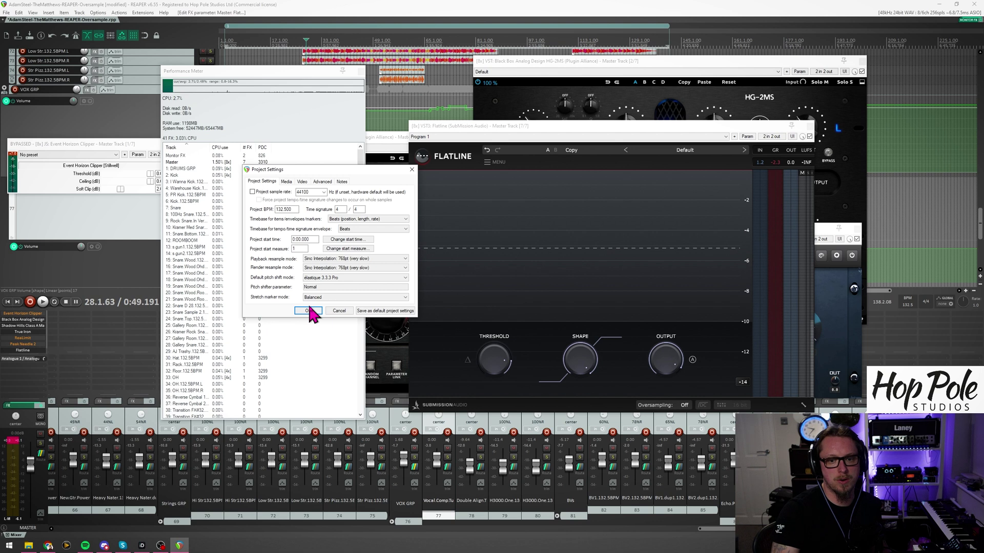
pyautogui.click(302, 310)
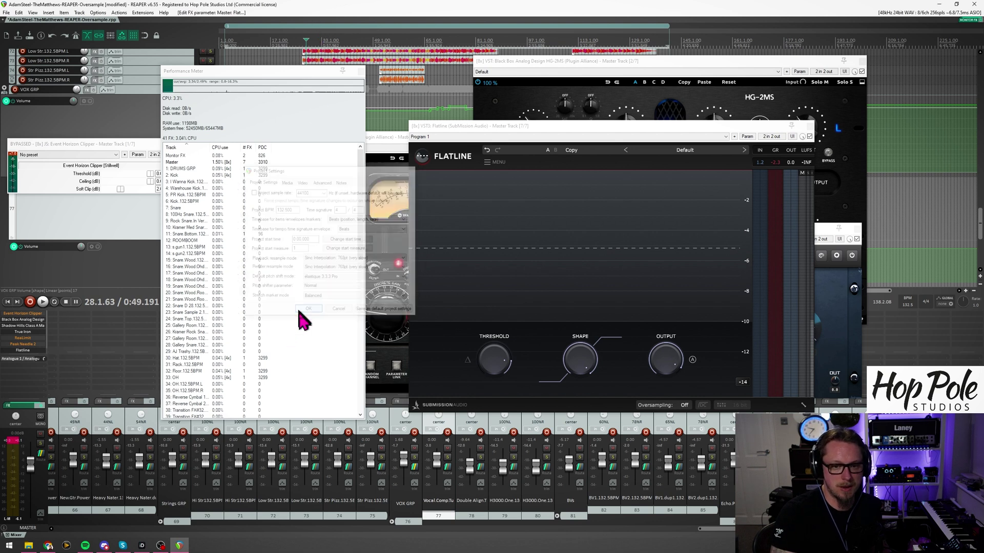
pyautogui.press('space')
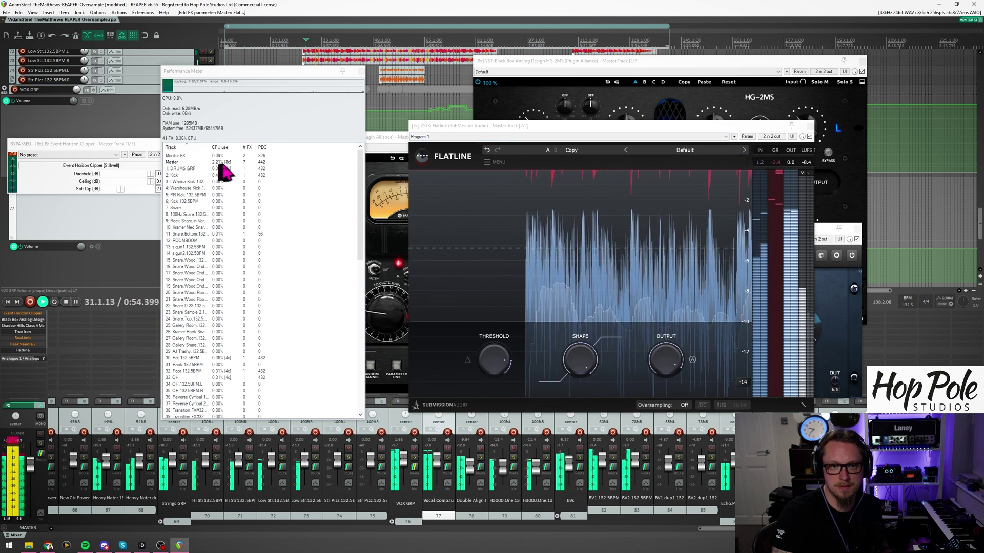
pyautogui.press('space')
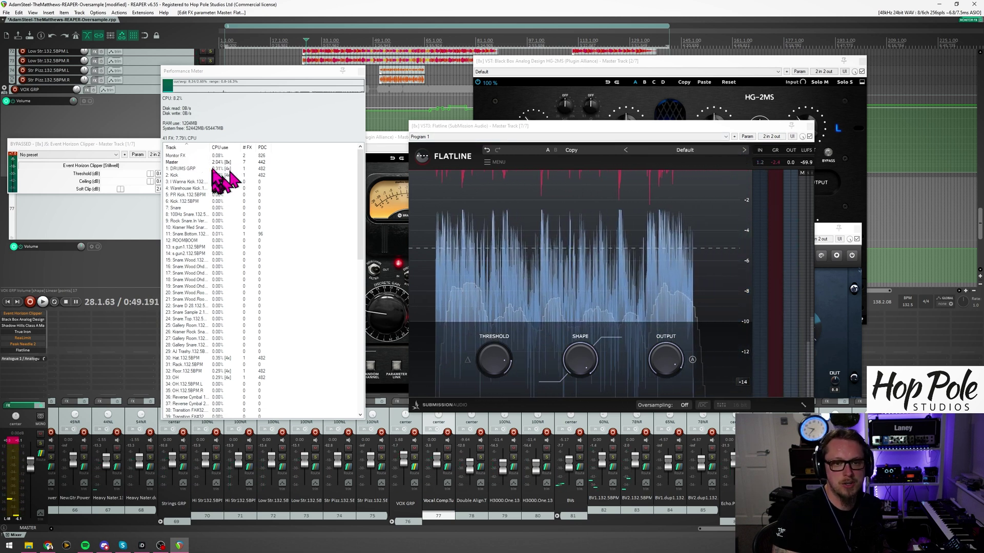
# Set the project's render resample mode to r8brain free (highest quality, fast) and the playback resample mode to Sinc Interpolation: 512pt (slow).
pyautogui.click(8, 12)
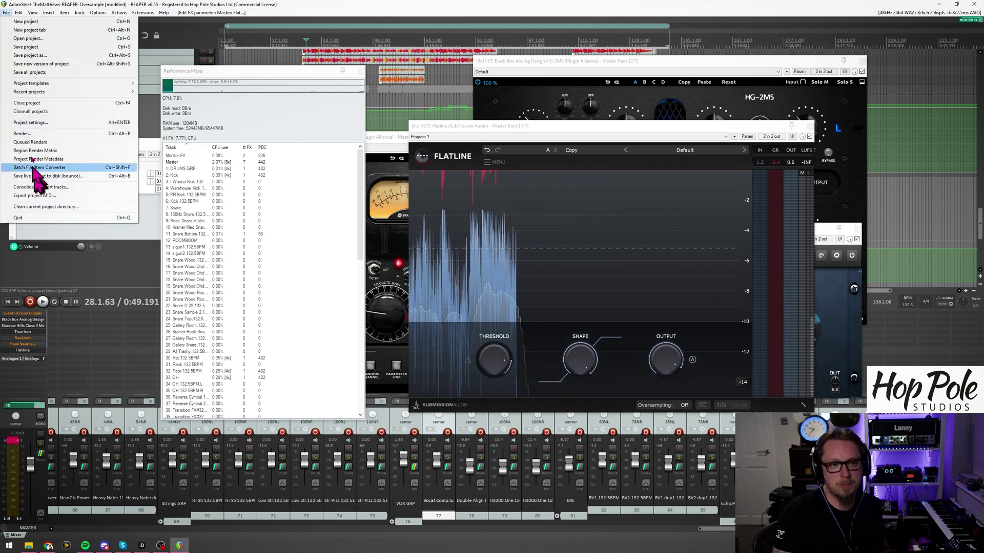
pyautogui.press('Escape')
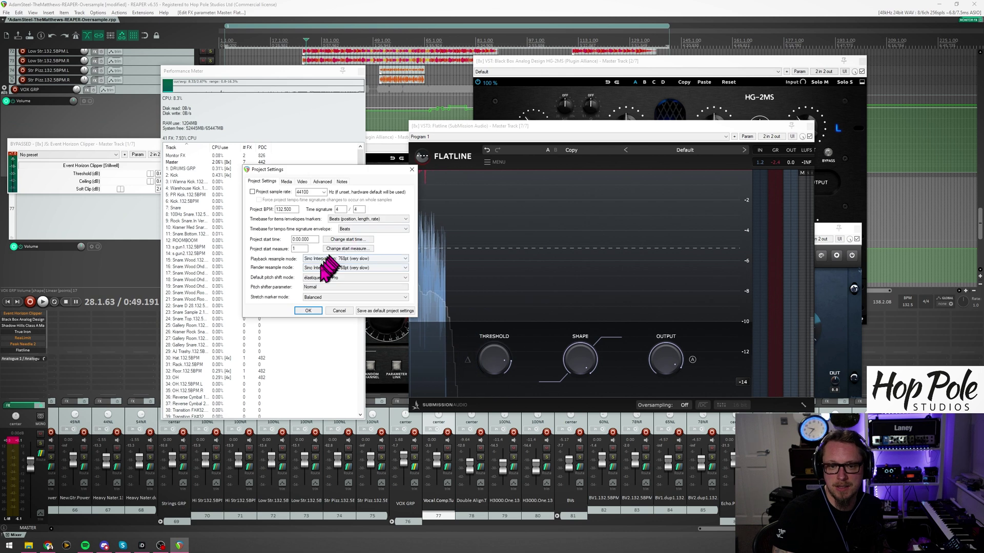
pyautogui.click(307, 268)
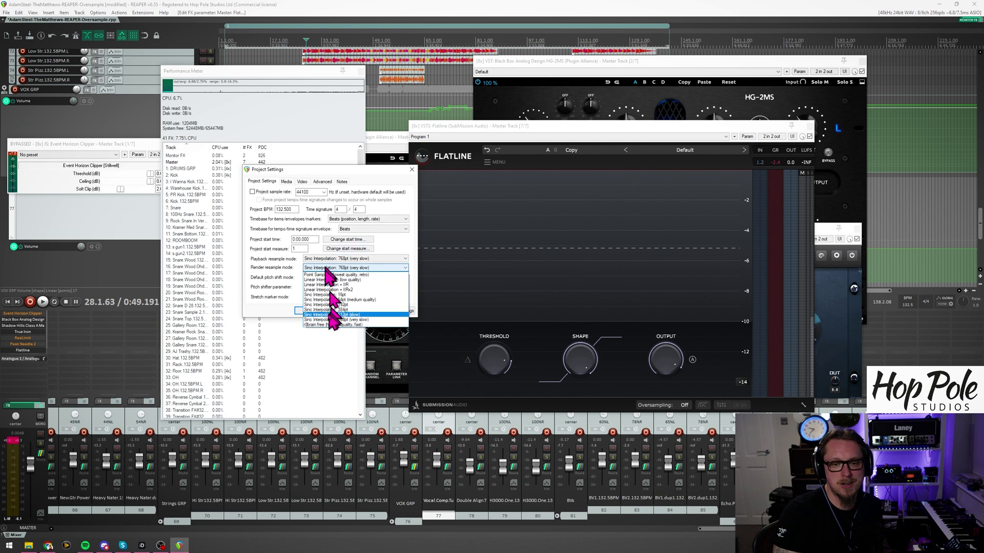
pyautogui.click(320, 325)
pyautogui.click(328, 259)
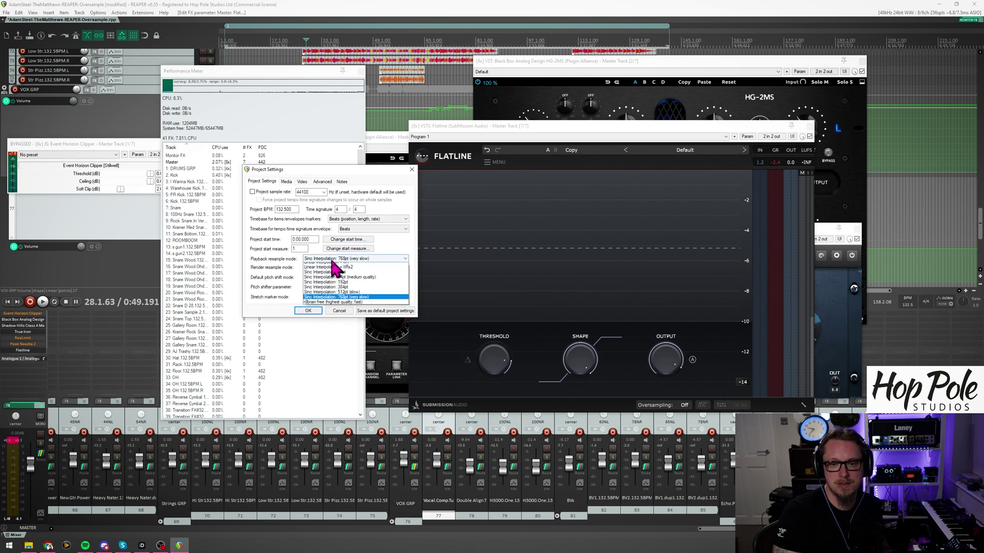
pyautogui.click(323, 306)
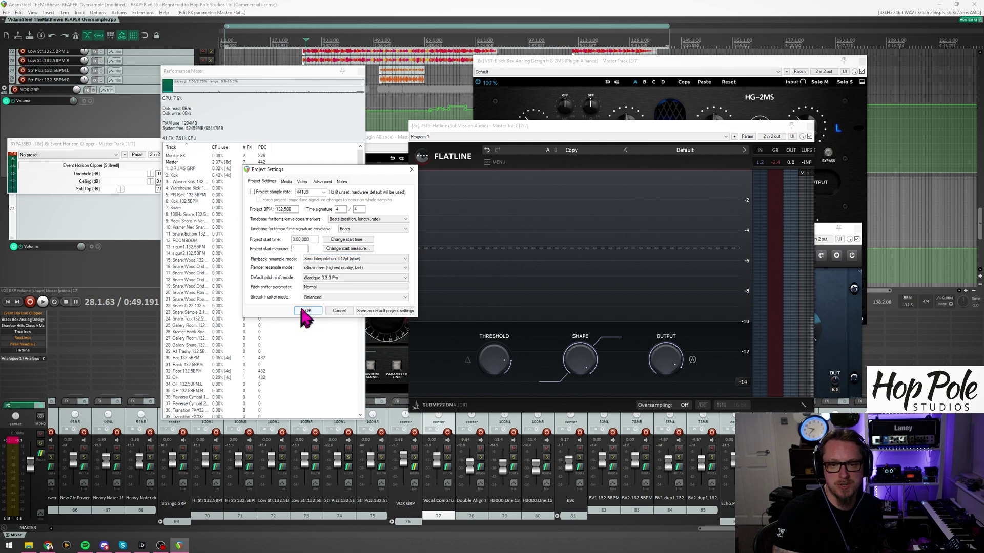
pyautogui.click(307, 311)
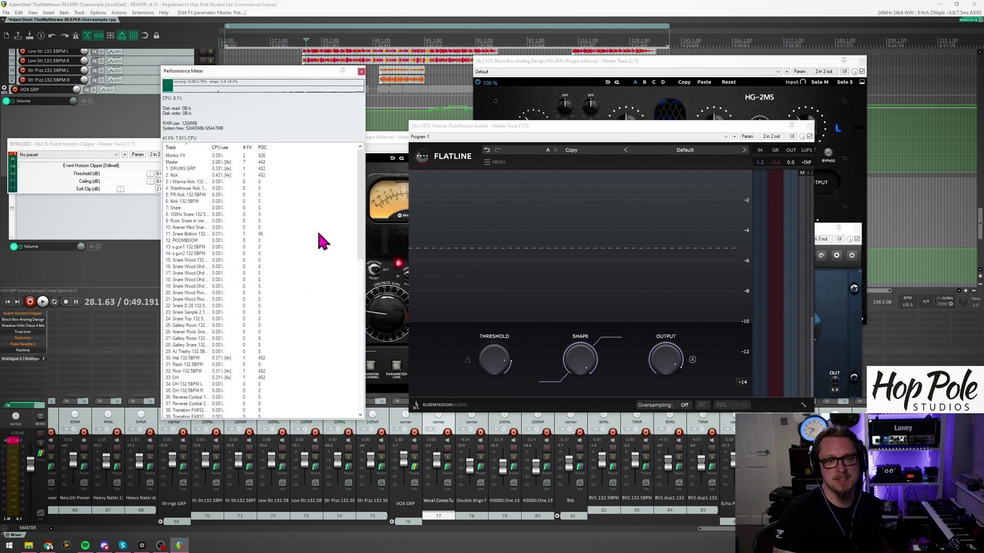